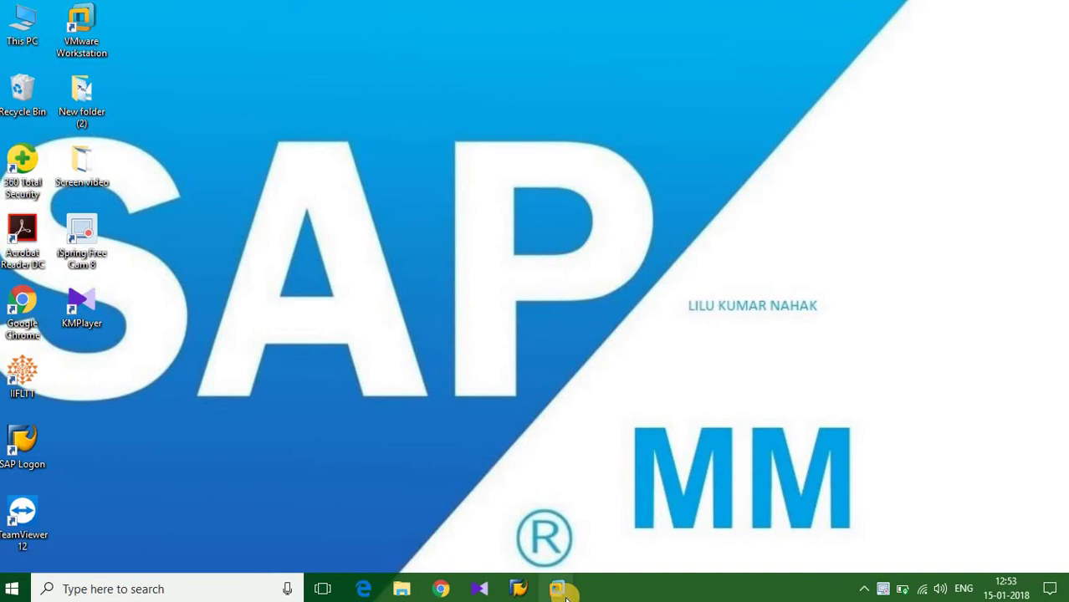
- Bring the gcecc62 LSM Workbench window listing the OASYS_TECH source fields to the front
mouse_move(565, 595)
left_click(647, 483)
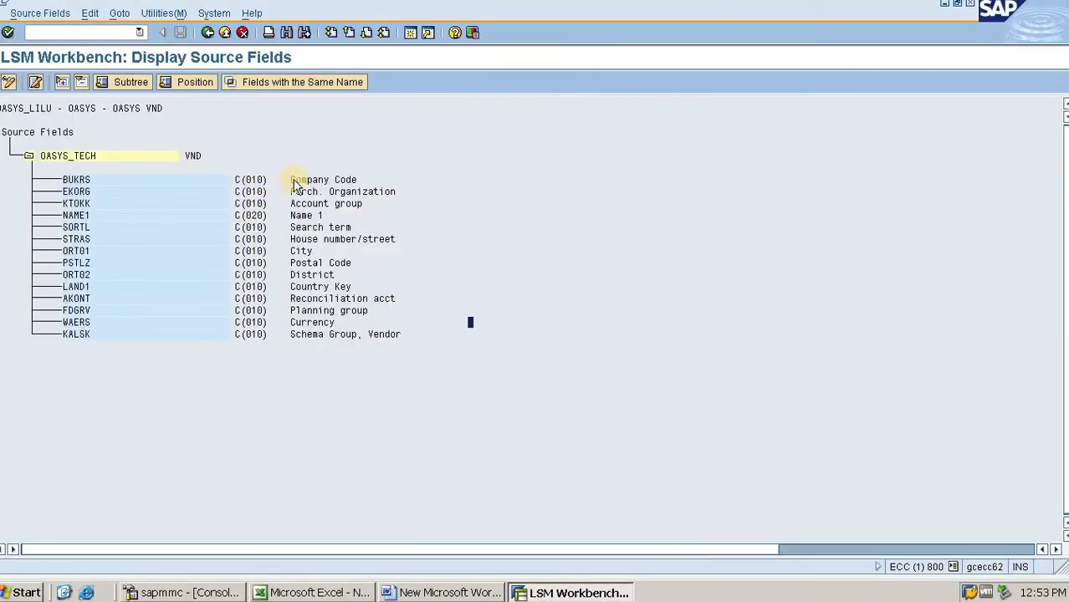
- Copy the field description column and the field names BUKRS through KALSK
left_click_drag(295, 184, 410, 338)
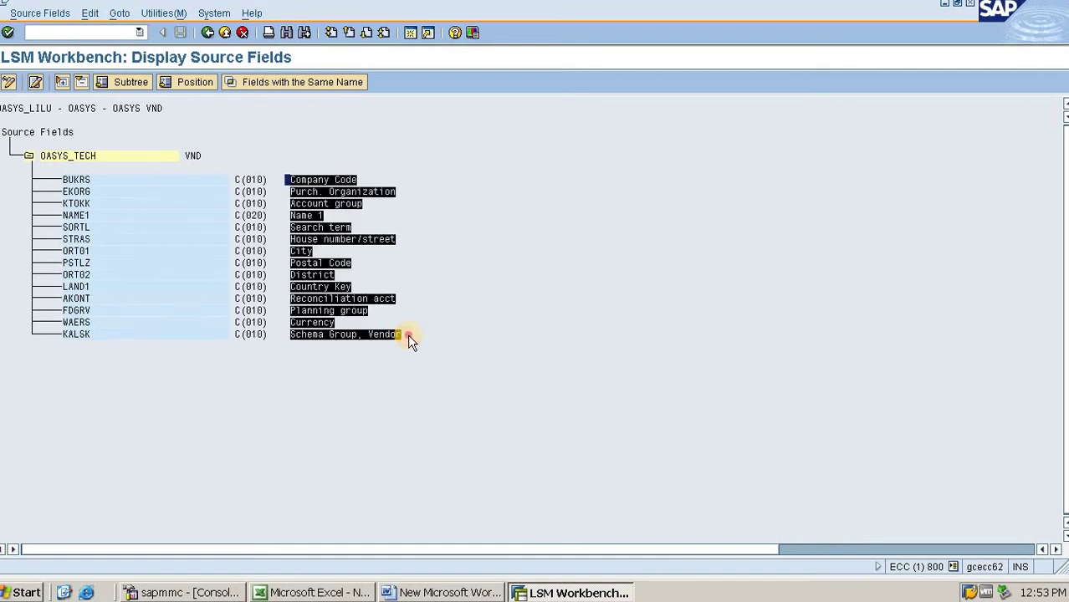
key("ctrl+c")
left_click_drag(288, 180, 431, 353)
key("ctrl+c")
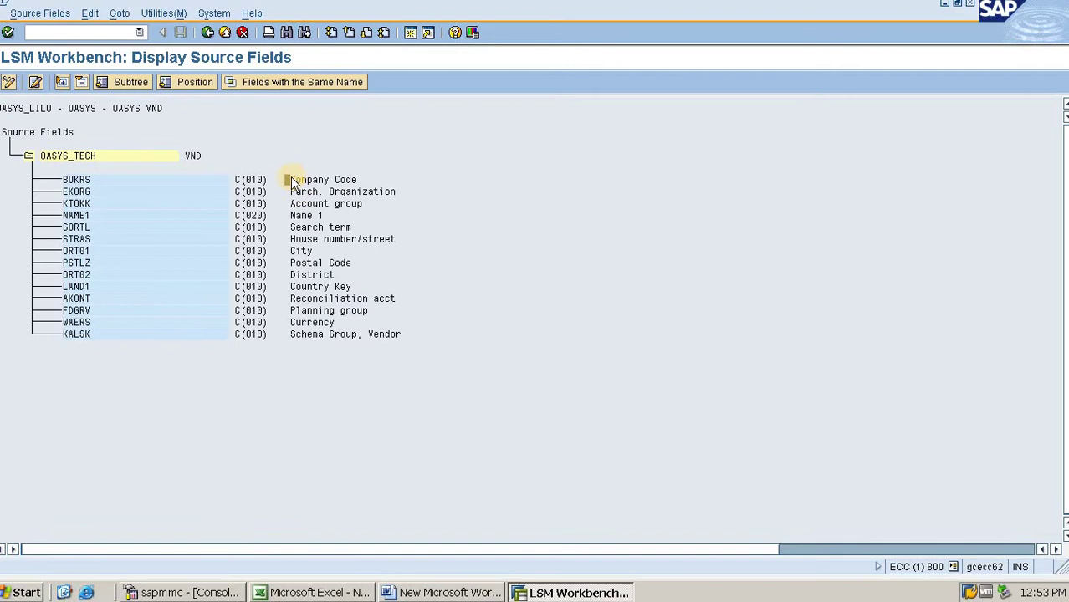
left_click_drag(289, 180, 428, 334)
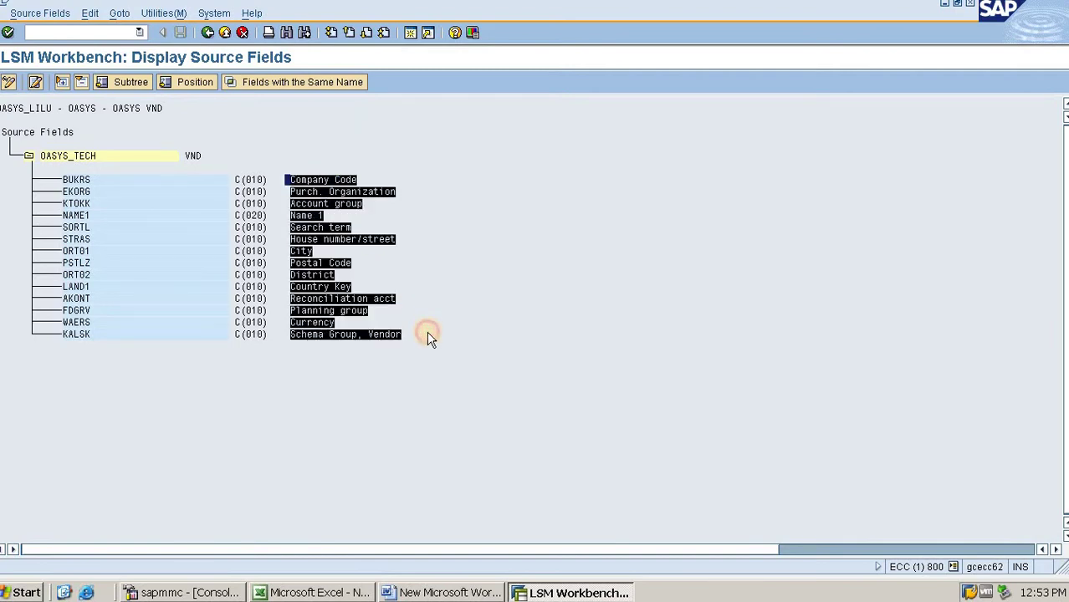
key("ctrl+c")
left_click_drag(102, 177, 59, 340)
key("ctrl+c")
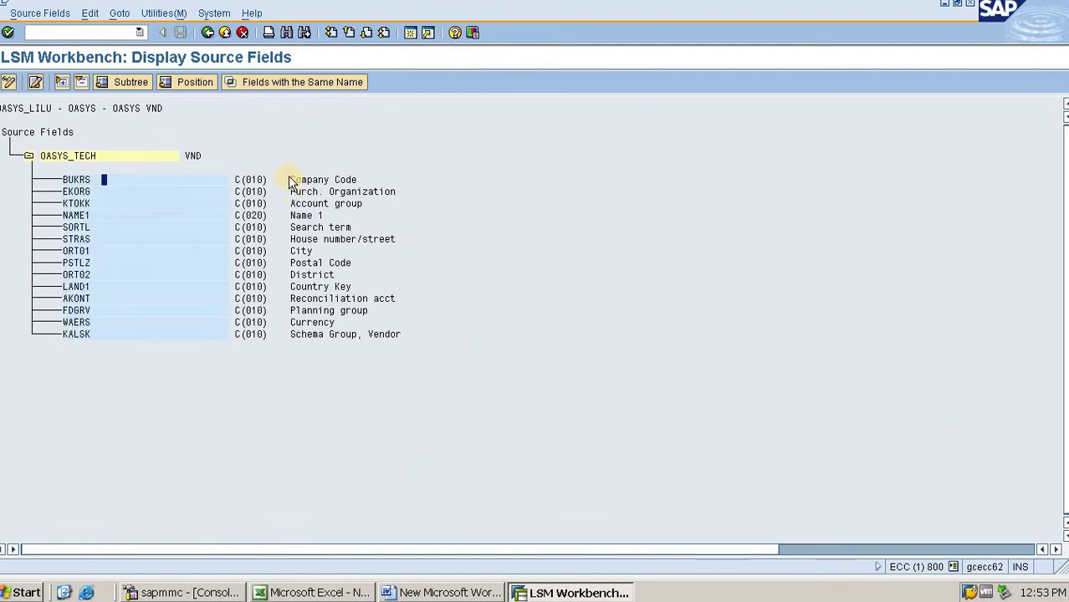
- Recopy field names BUKRS–KALSK and all fourteen descriptions, ending in the Word document
left_click_drag(284, 176, 369, 243)
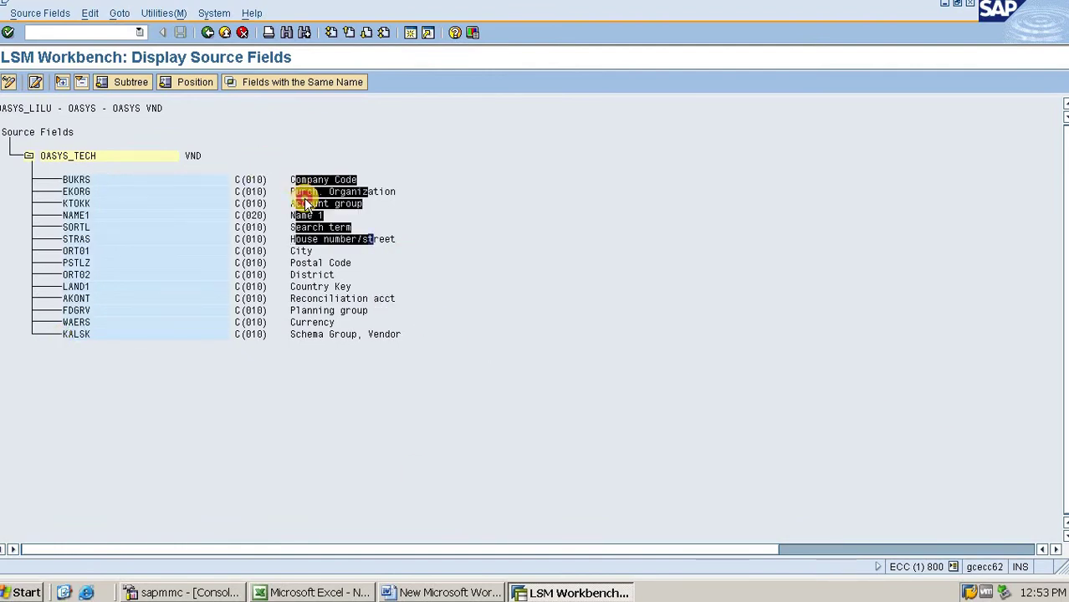
key("ctrl+c")
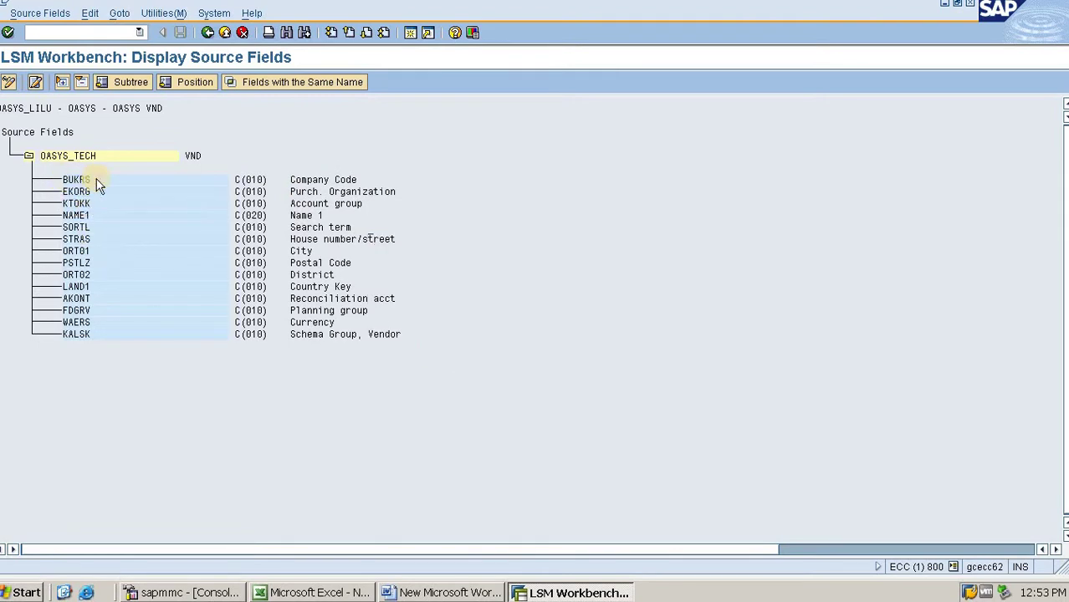
left_click(97, 183)
left_click_drag(97, 182, 59, 337)
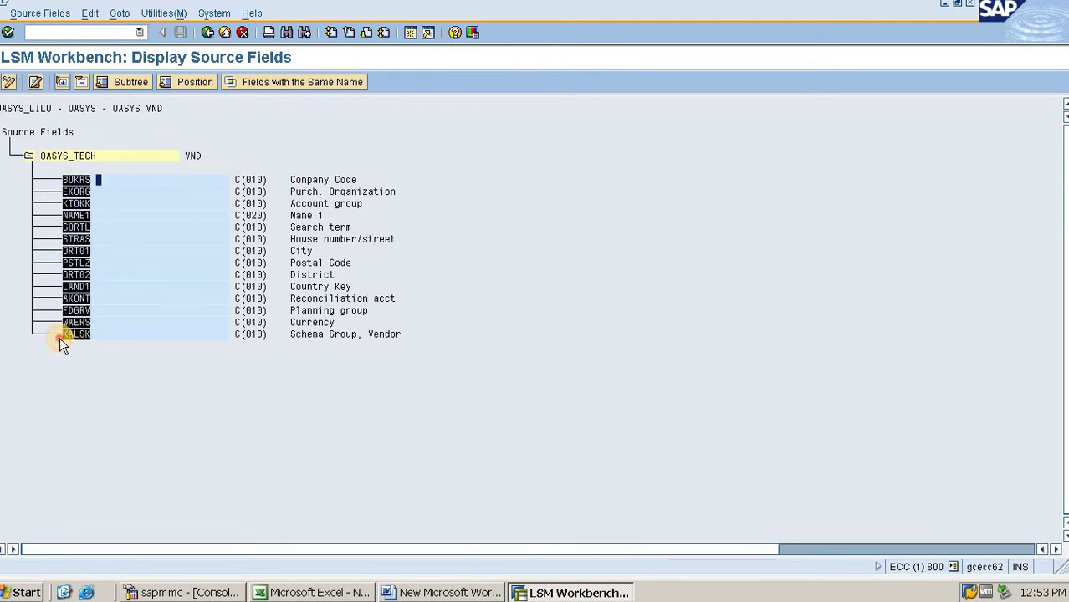
key("ctrl+c")
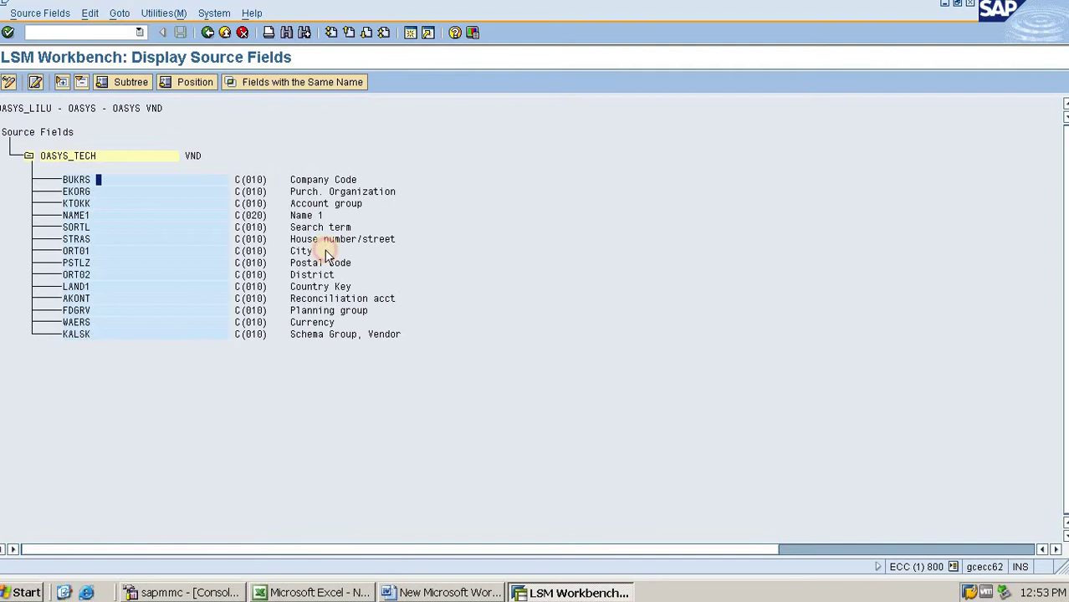
left_click_drag(291, 180, 410, 338)
key("ctrl+c")
left_click(423, 593)
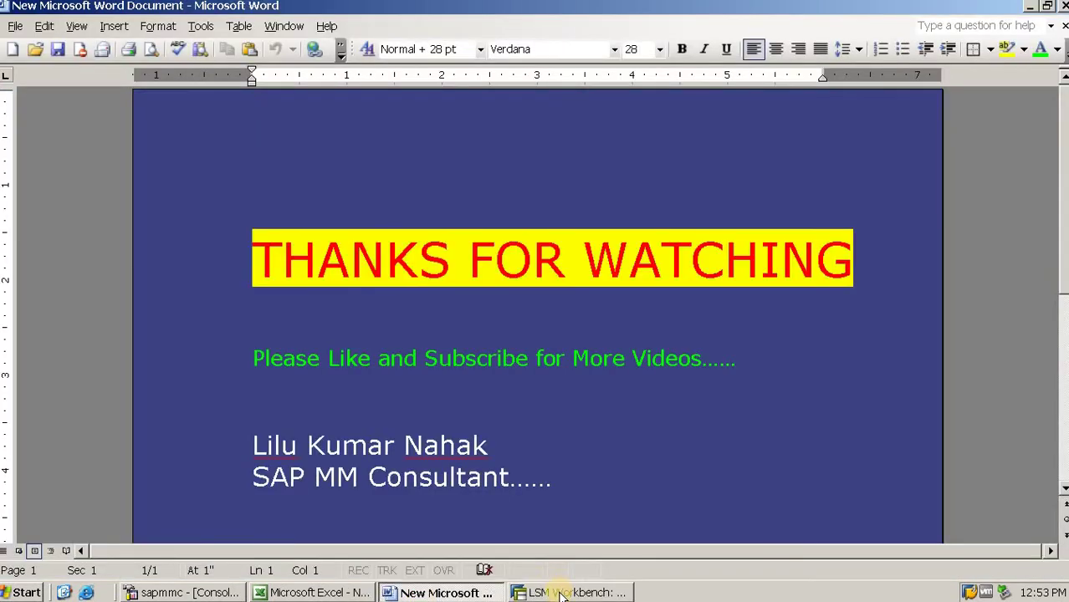
- Pick cell D6 on Excel's Sheet3 and copy field names BUKRS through KALSK in LSMW
left_click(331, 593)
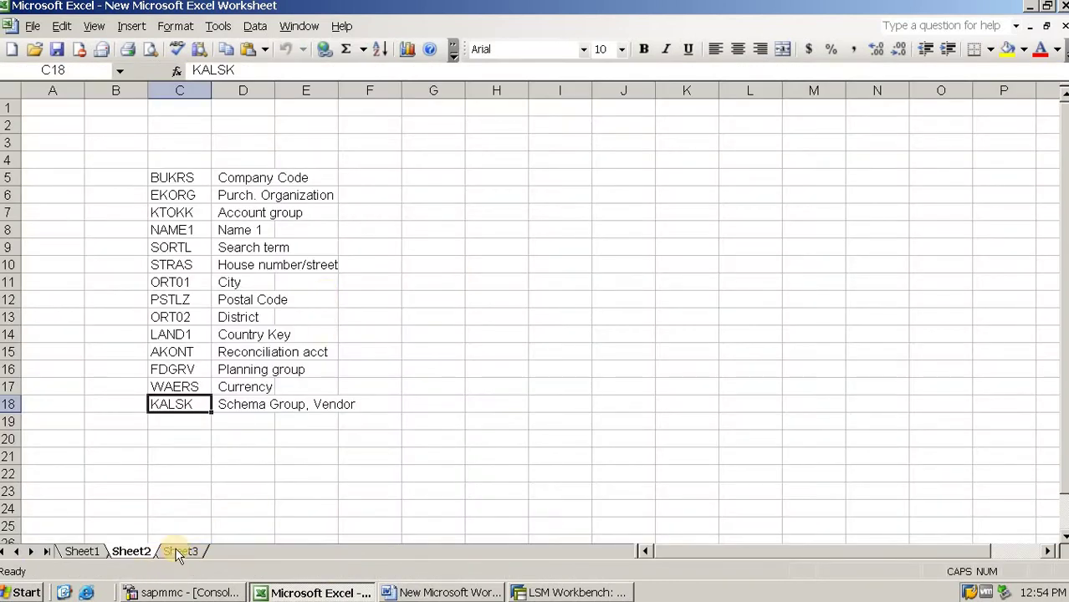
left_click(181, 551)
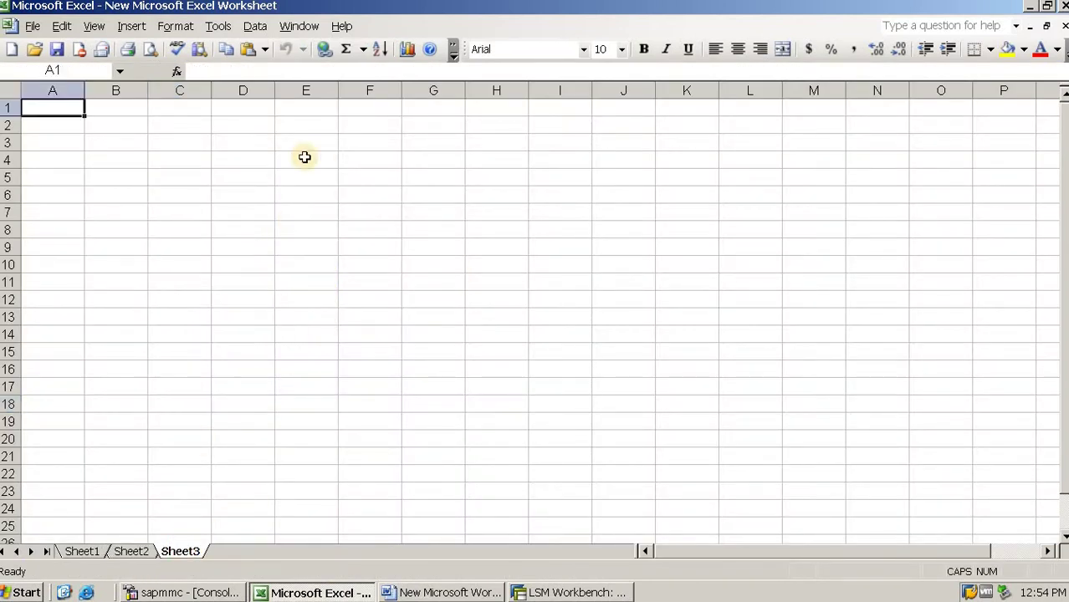
left_click(233, 199)
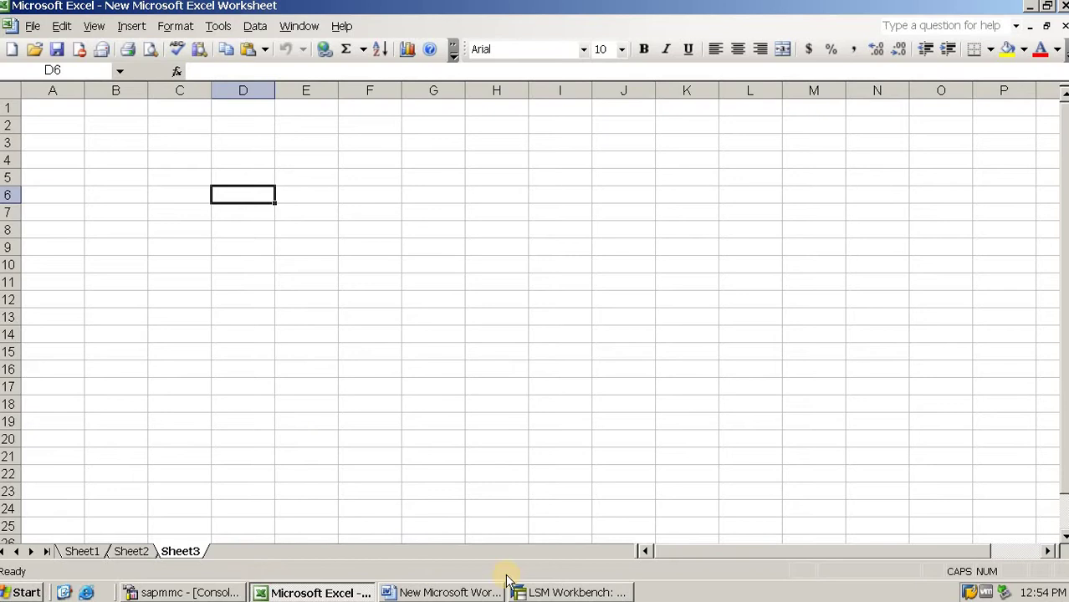
left_click(565, 593)
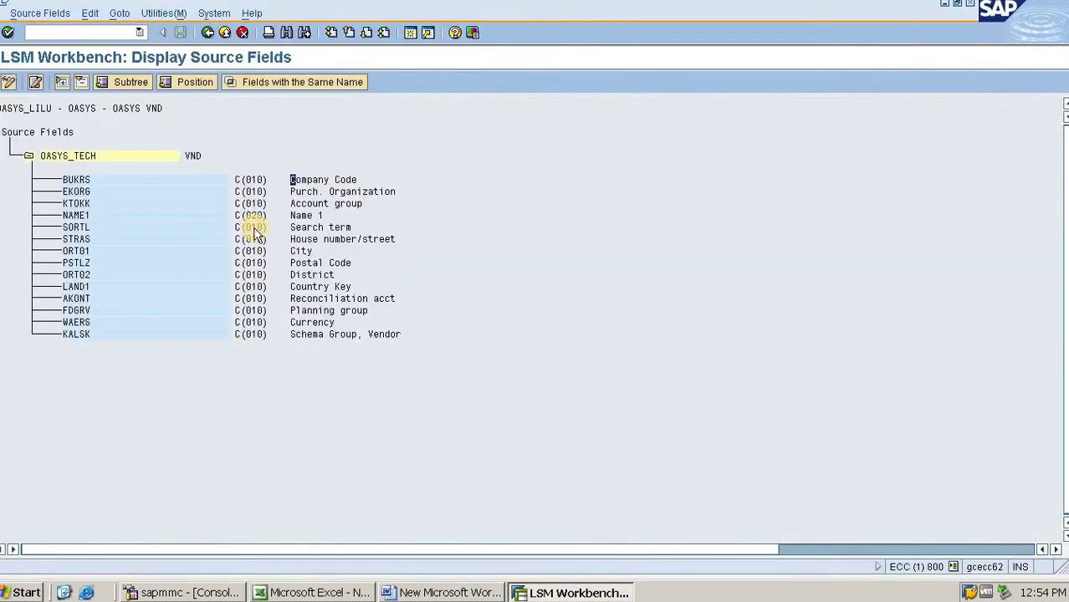
left_click_drag(102, 178, 69, 355)
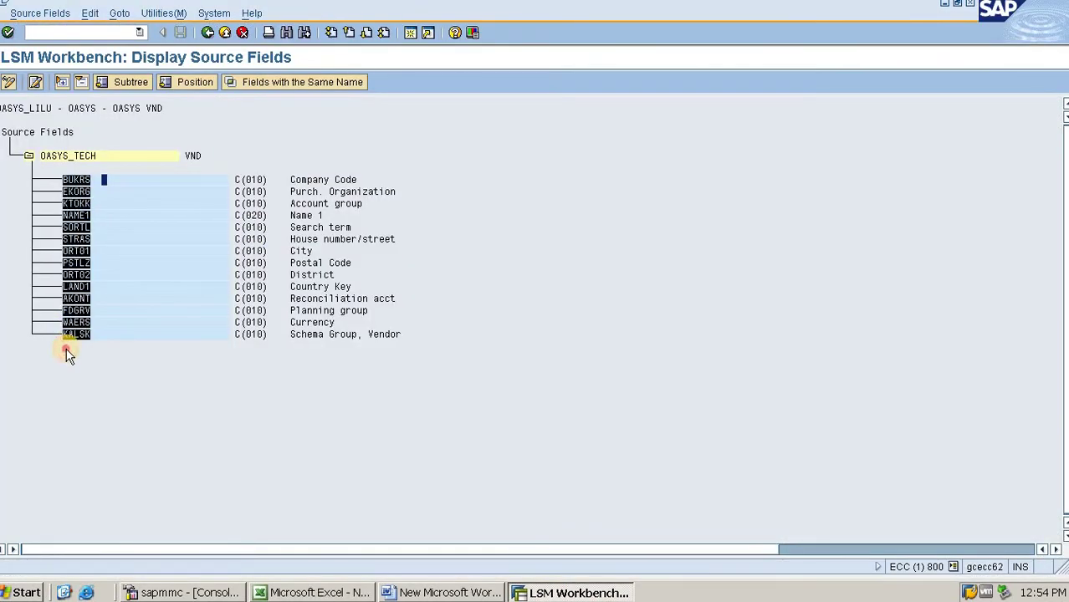
left_click(212, 388)
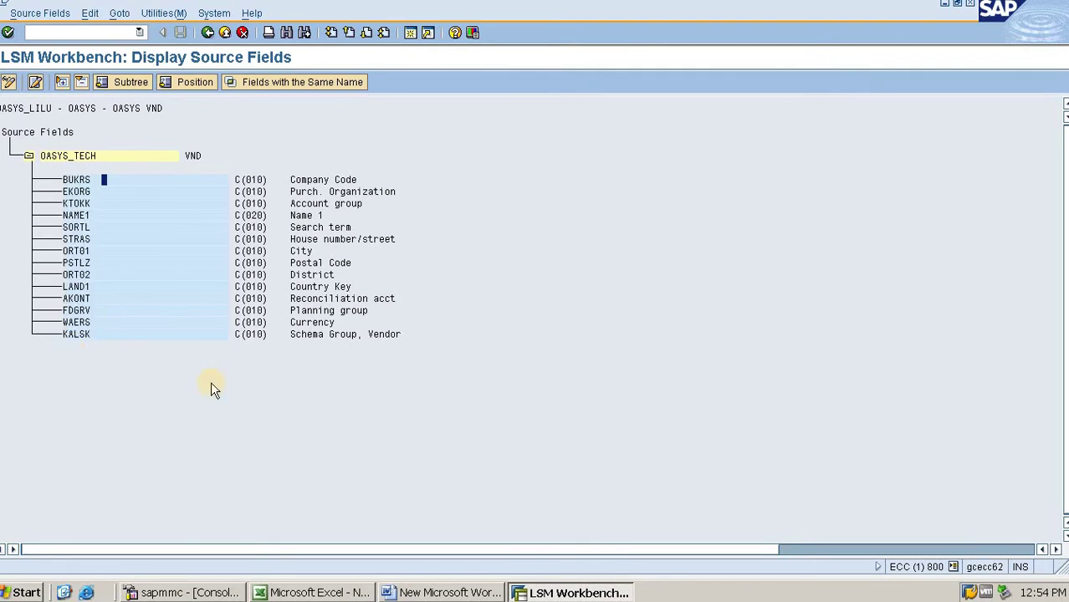
- Paste the field codes into D6:D19 of Sheet3 and move to cell E6
left_click(474, 594)
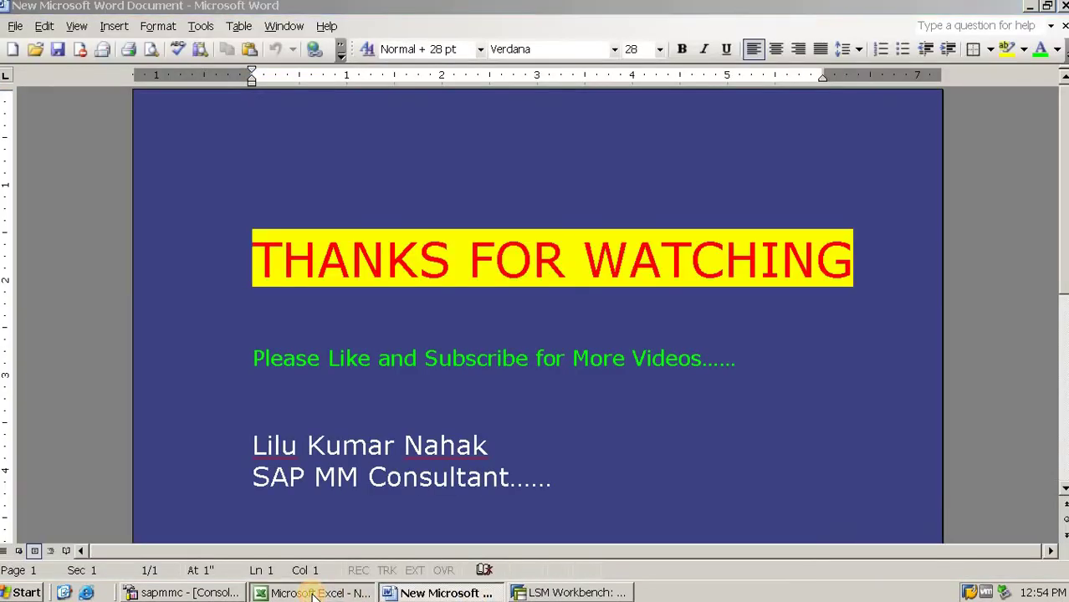
left_click(316, 594)
key("ctrl+v")
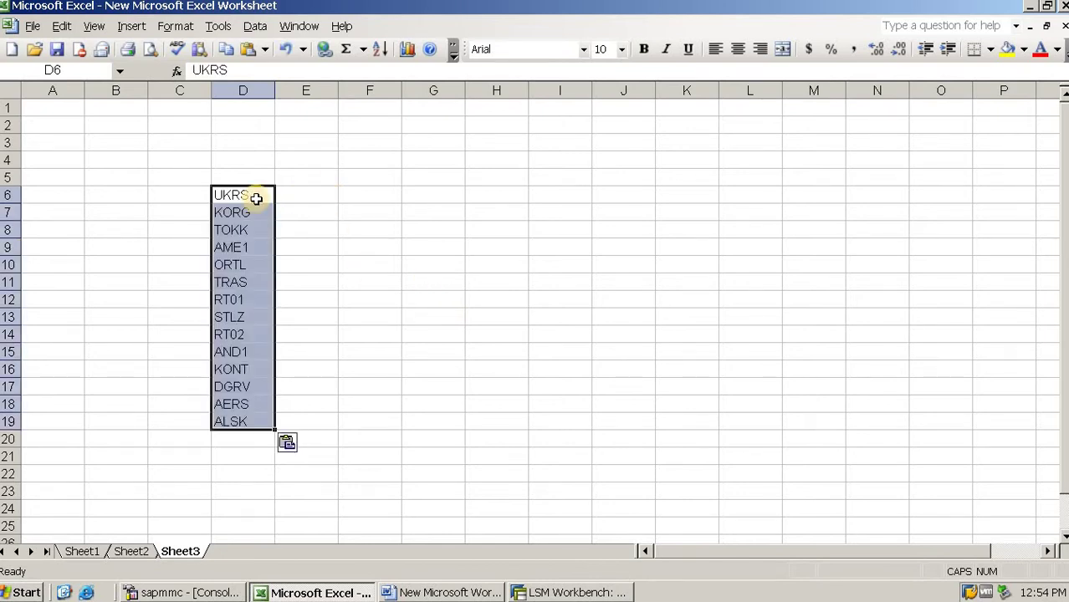
left_click(322, 194)
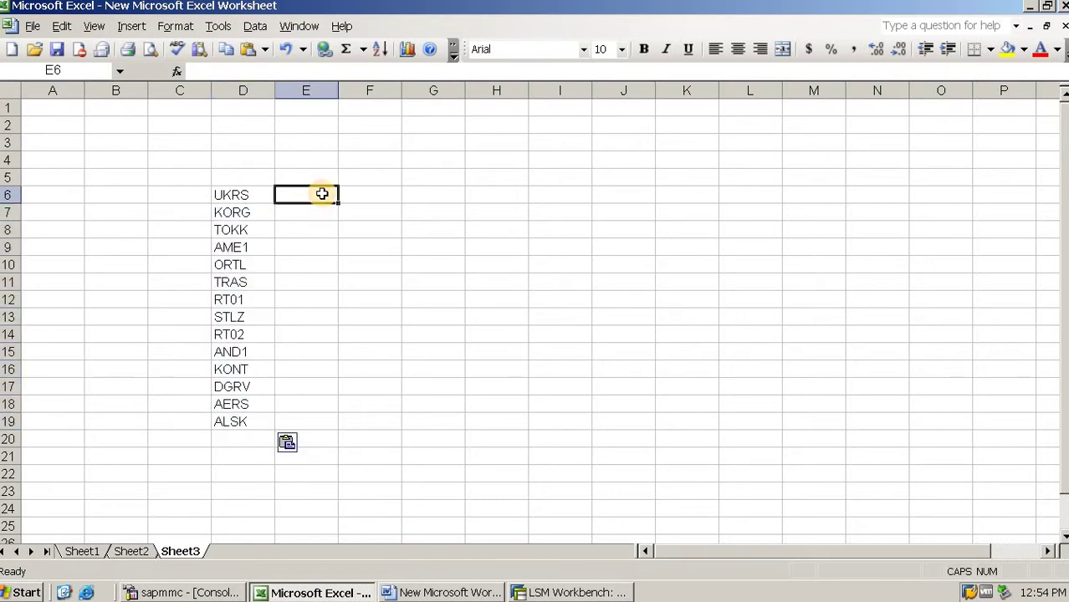
key("alt+Tab")
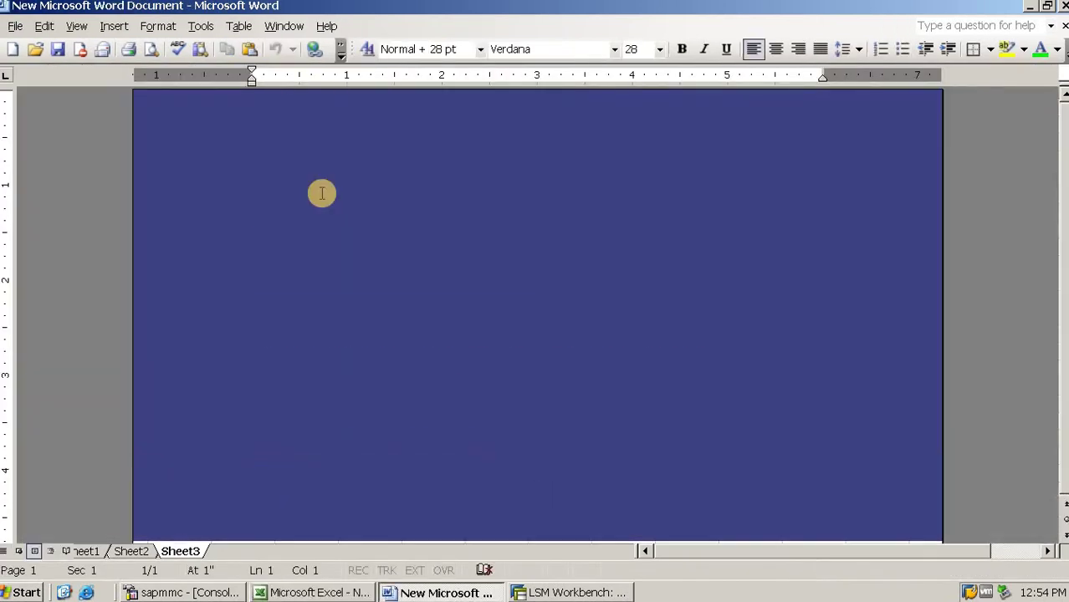
- Copy the fourteen descriptions, Company Code through Schema Group, Vendor, from the LSMW source field list
left_click(554, 593)
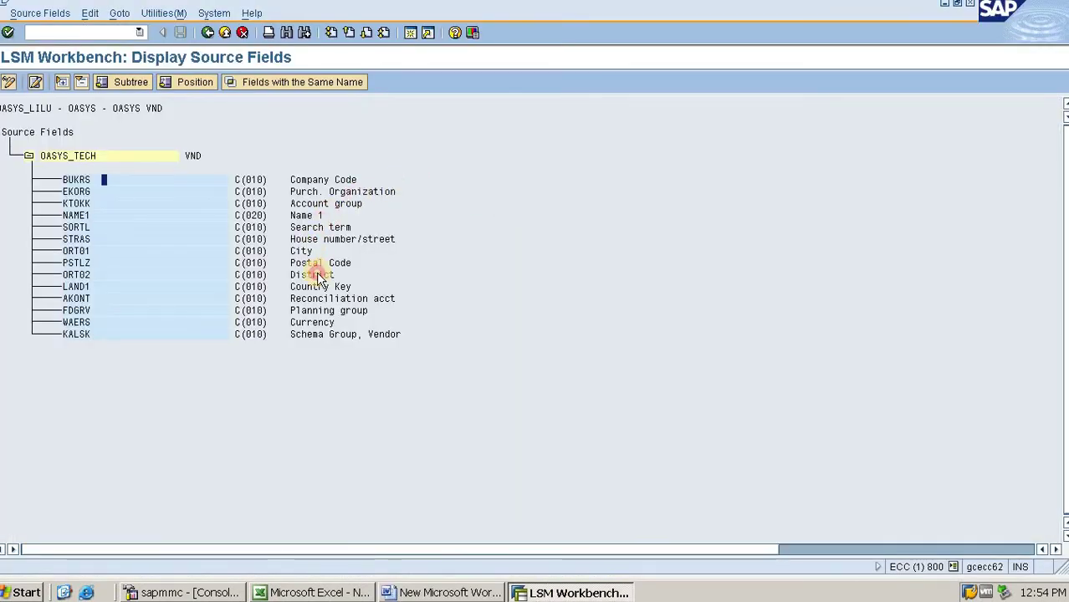
left_click_drag(317, 270, 334, 315)
left_click_drag(282, 174, 434, 343)
key("ctrl+c")
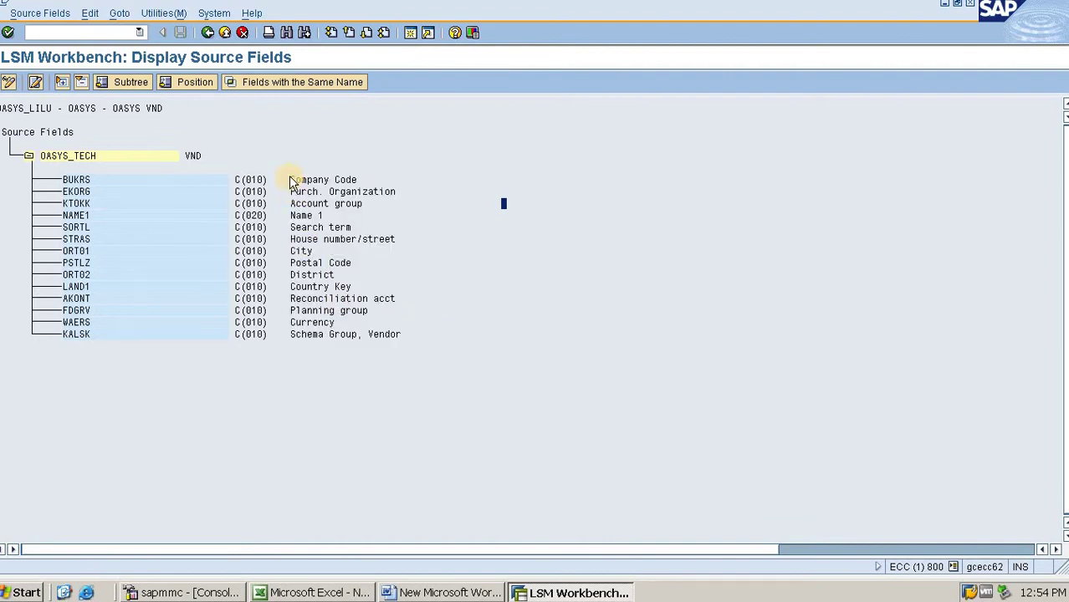
left_click_drag(320, 209, 431, 328)
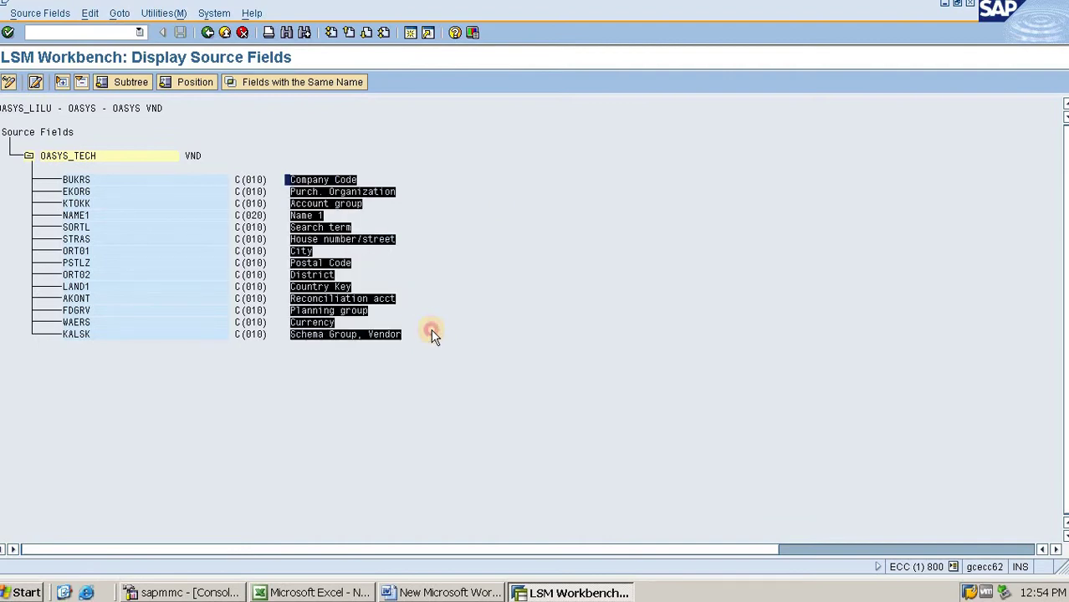
key("ctrl+c")
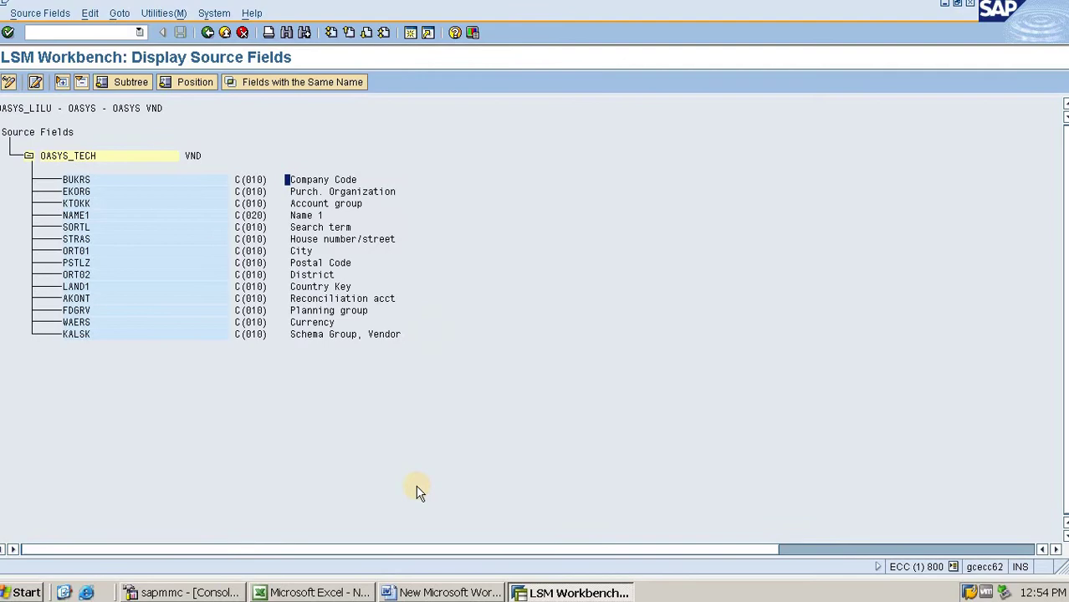
- Paste the descriptions into E6:E19 beside the codes, then minimize Excel
left_click(327, 593)
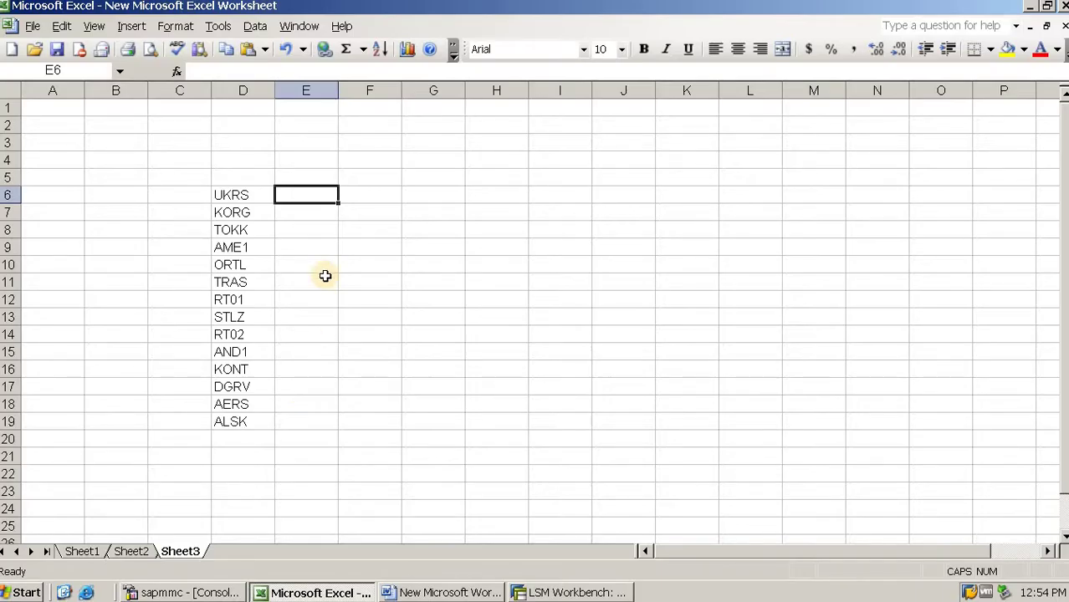
key("ctrl+v")
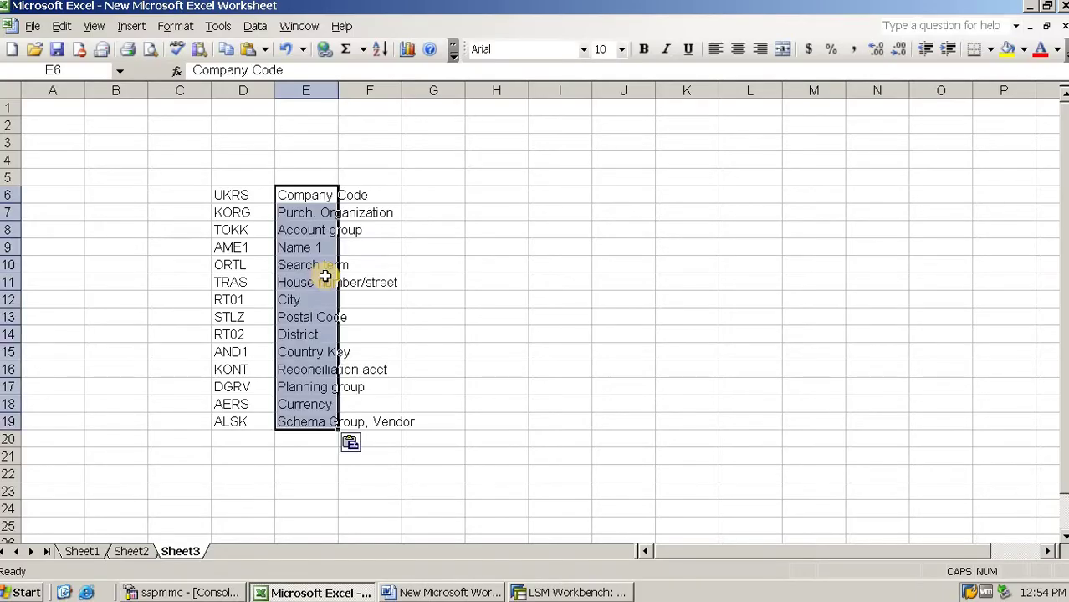
left_click(242, 196)
left_click(299, 197)
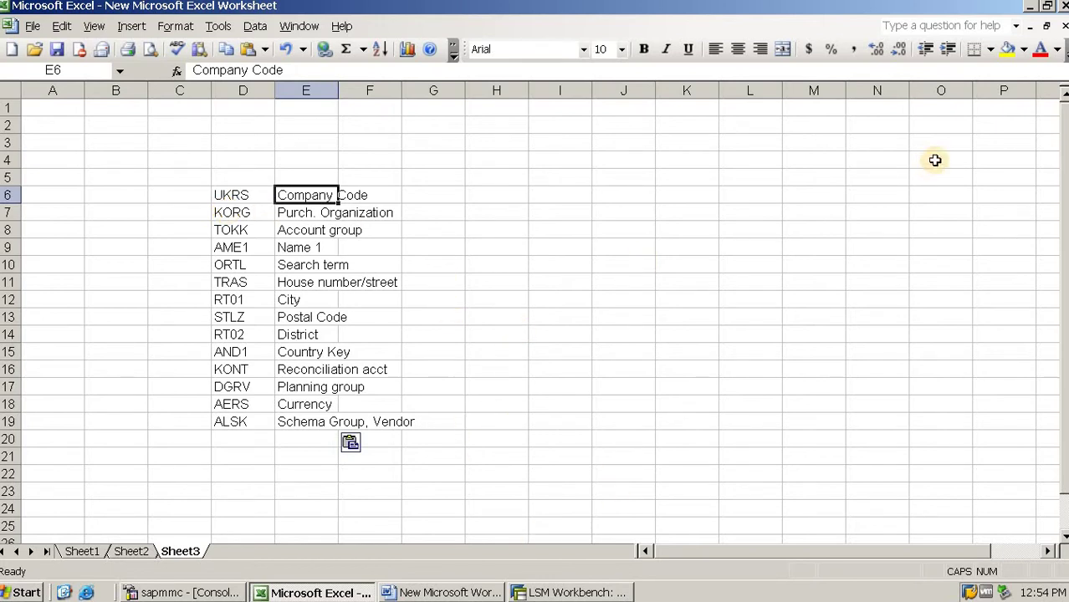
left_click(1030, 7)
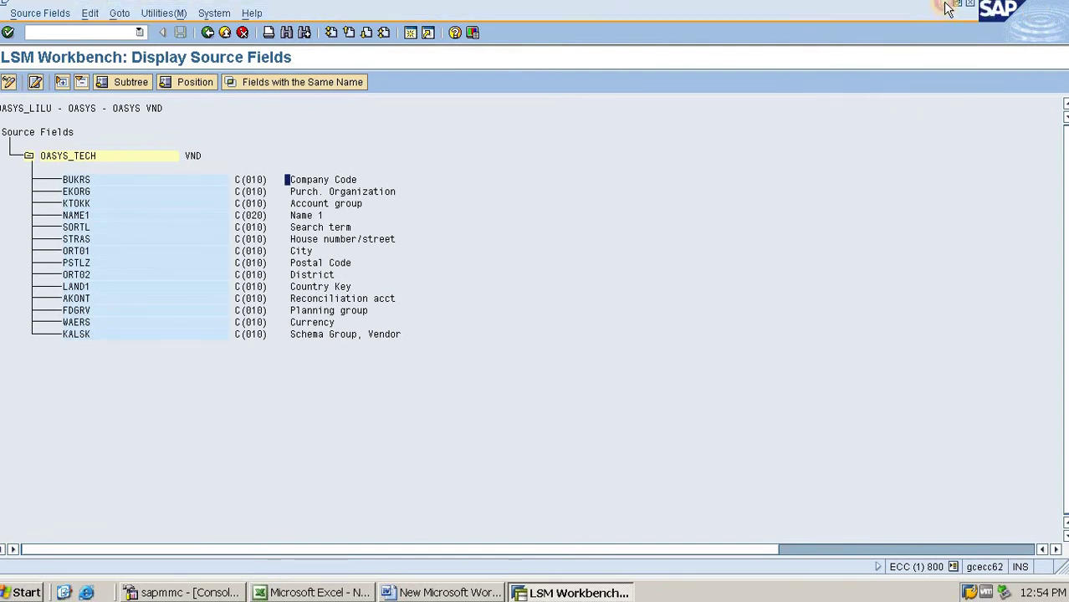
- Minimize the SAP and Word windows and create New Text Document (4) on the desktop
left_click(945, 7)
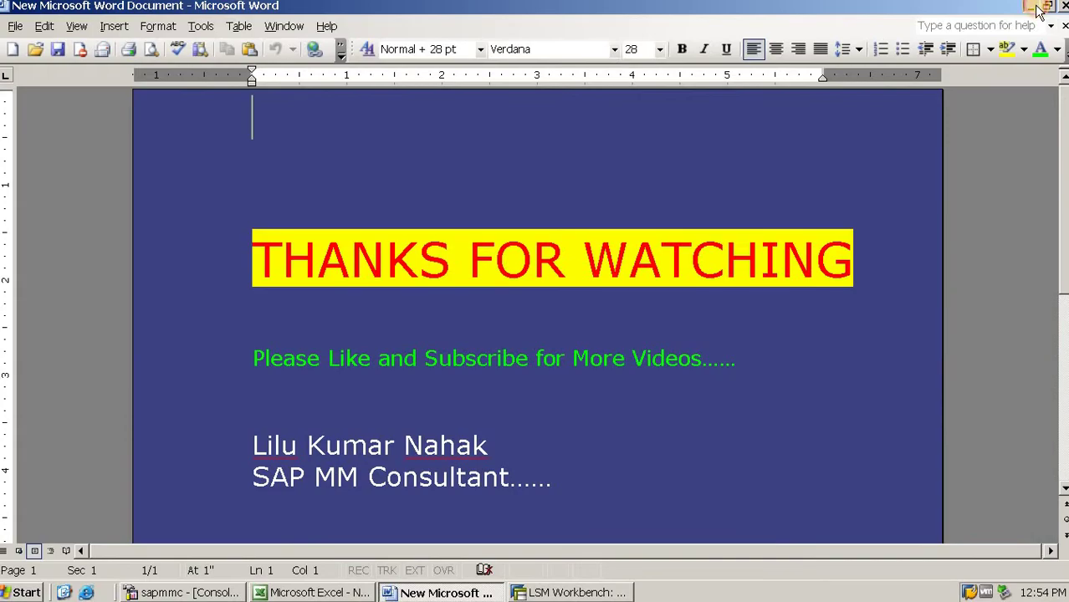
left_click(1030, 7)
right_click(549, 201)
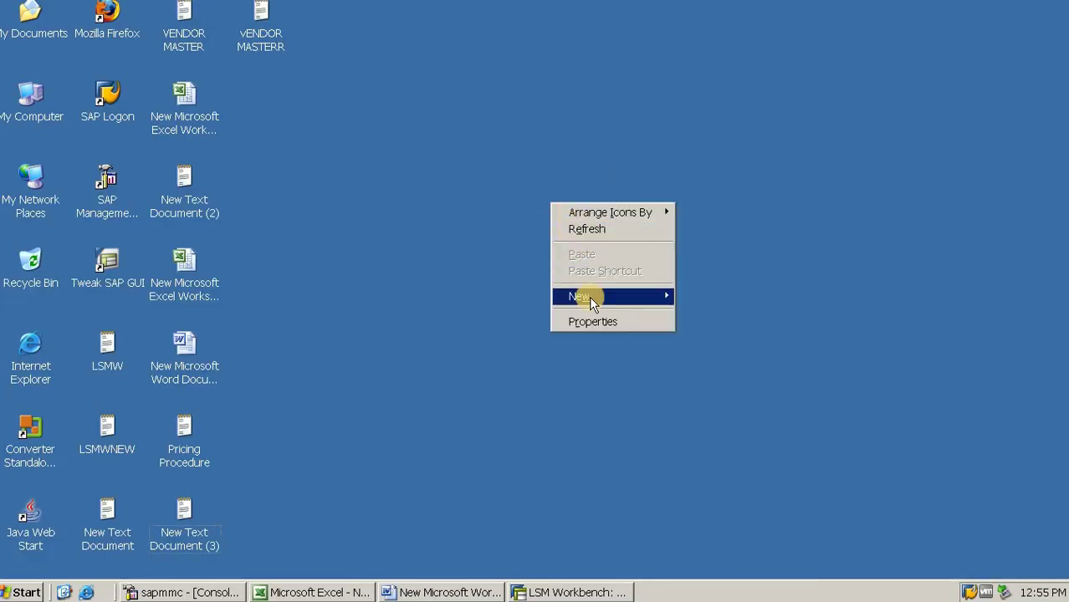
mouse_move(589, 296)
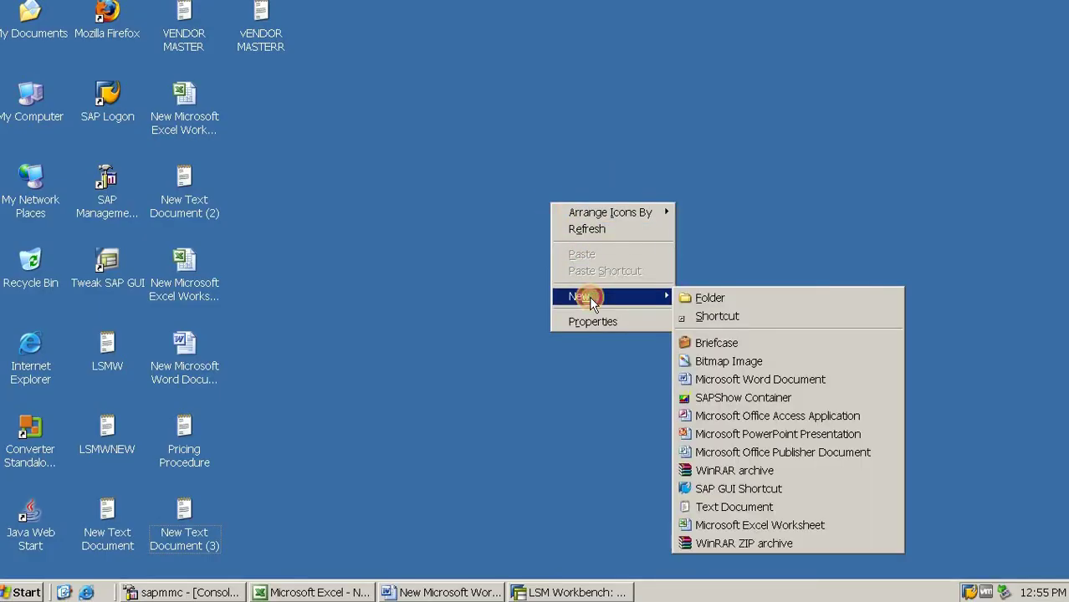
left_click(743, 508)
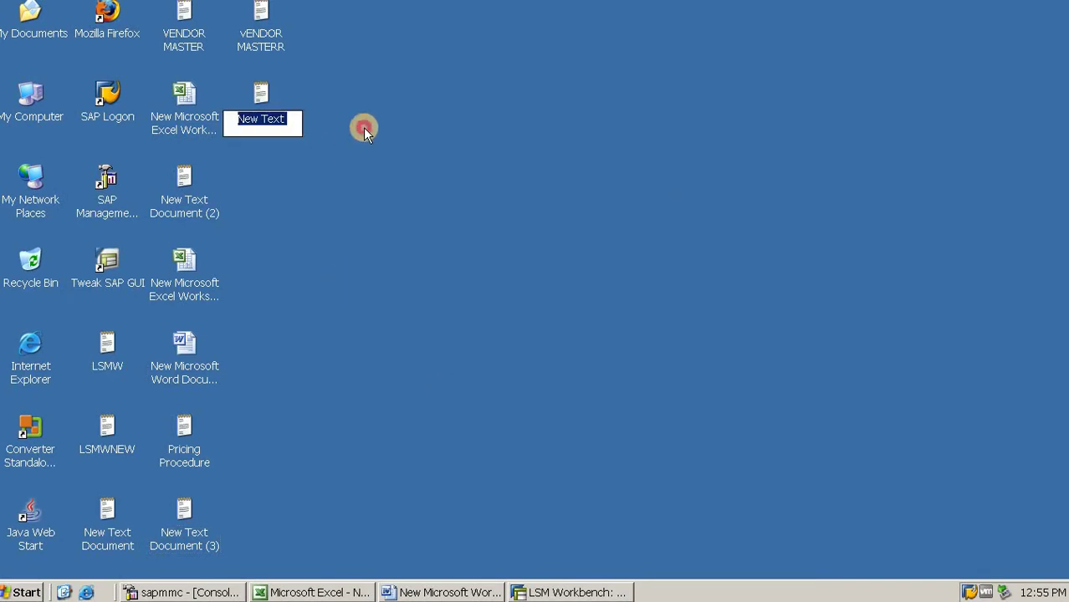
left_click(261, 102)
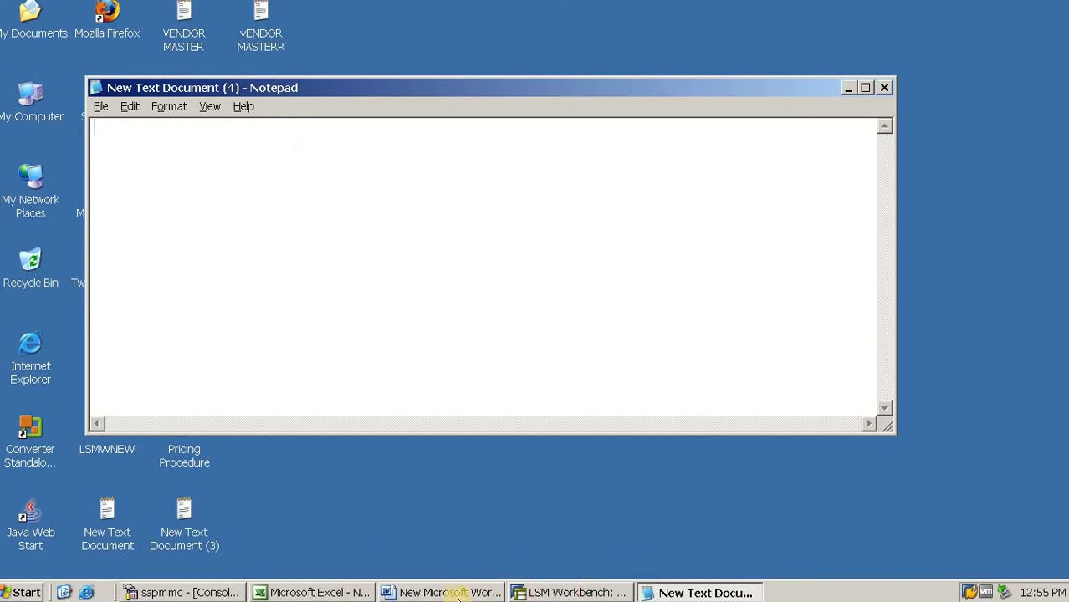
- Check the Company Code field in Excel and type LKNM into the Notepad file
left_click(306, 593)
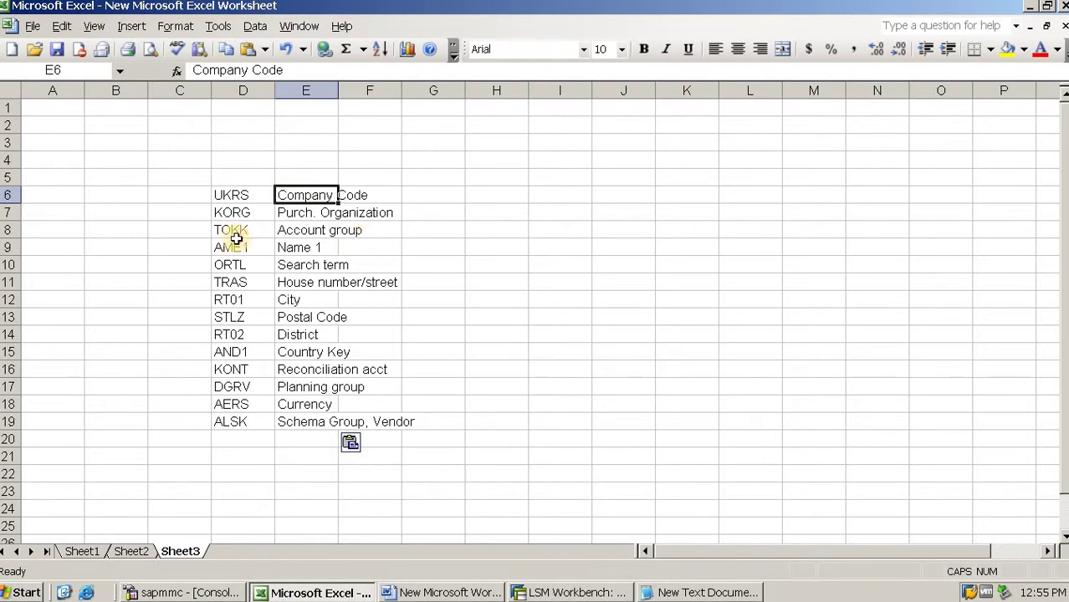
left_click(247, 199)
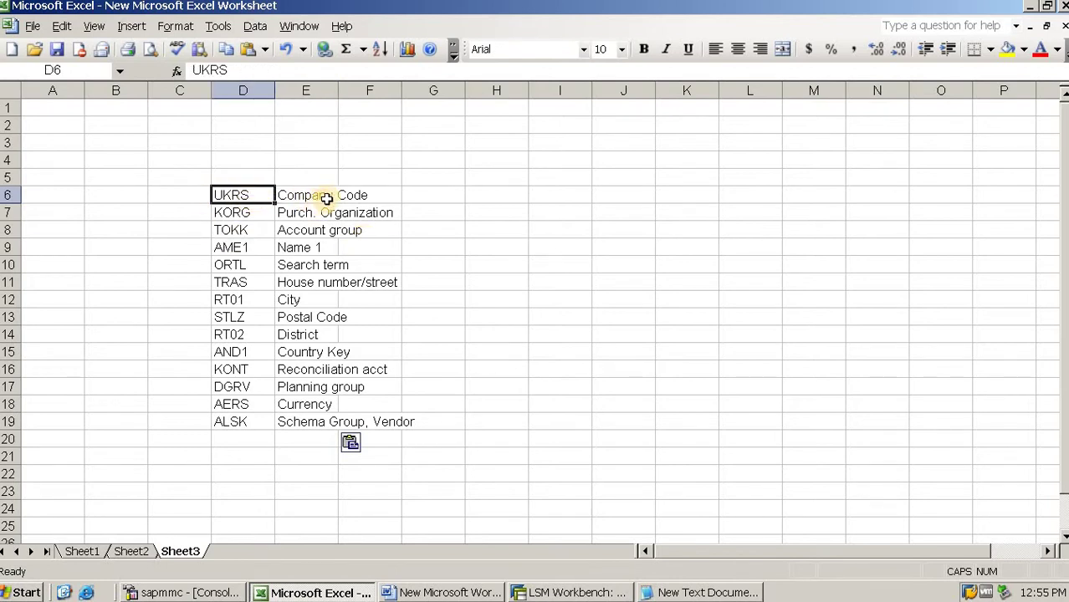
left_click(325, 199)
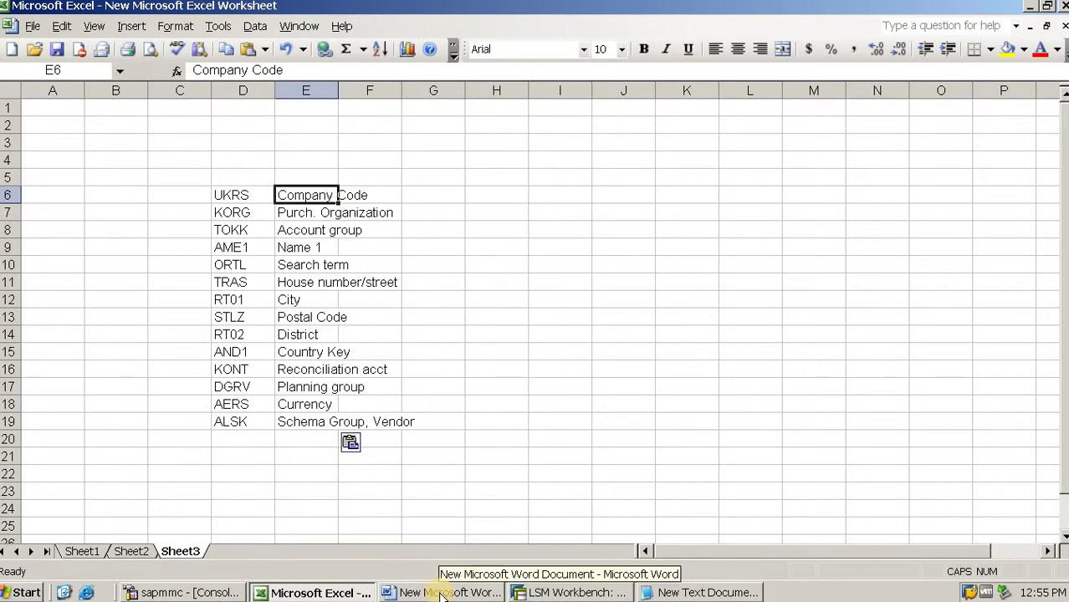
left_click(691, 592)
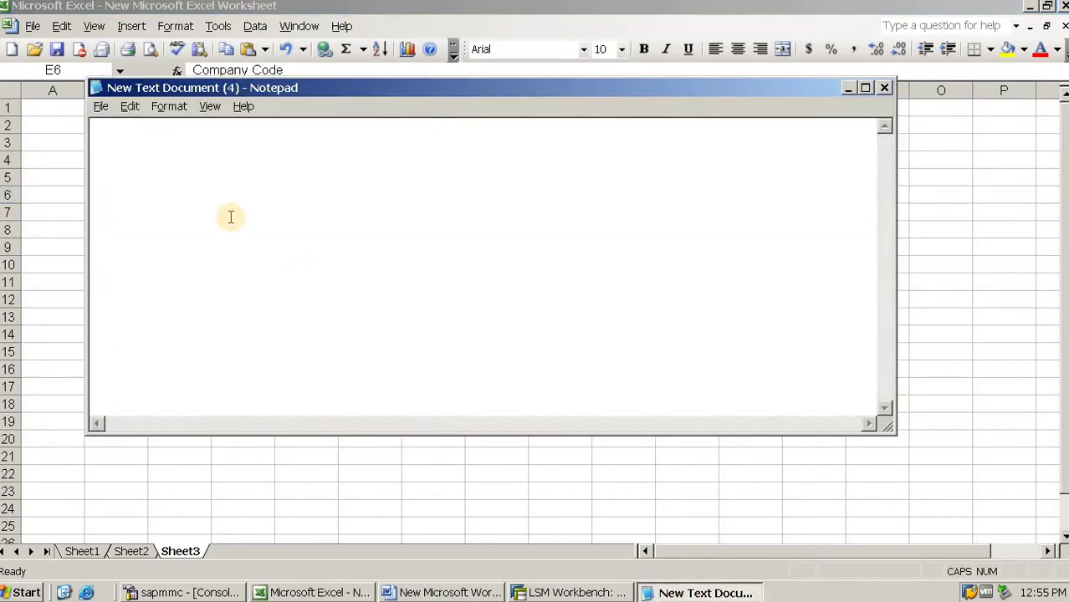
type("I")
type("LK")
type("NP")
key("BackSpace")
type("M")
- Add tab-separated LKNP for Purch. Organization and LKVA for Account group
key("alt+Tab")
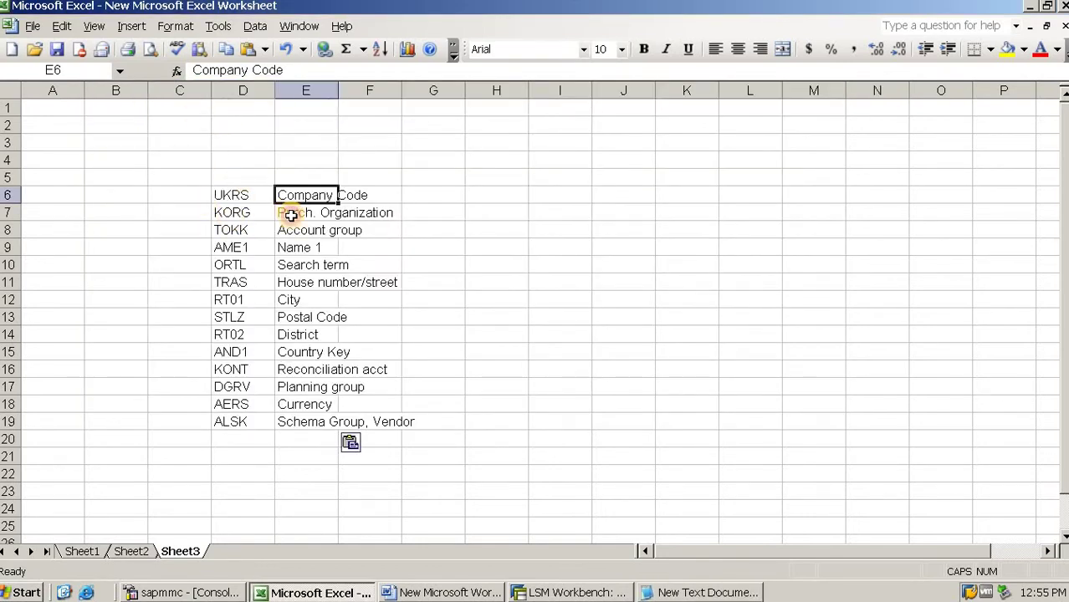
left_click(290, 213)
key("alt+Tab")
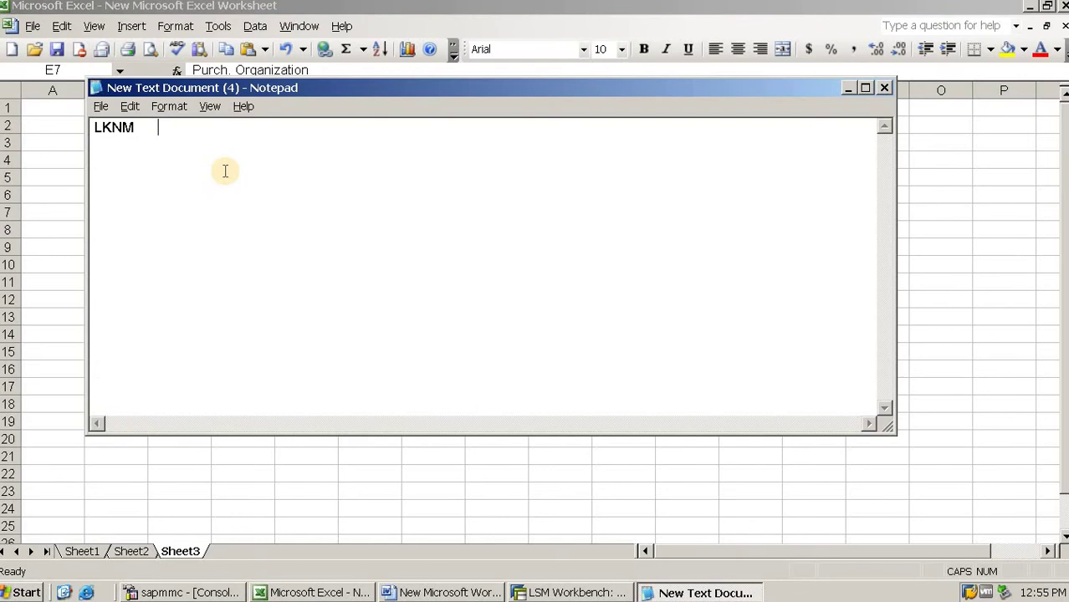
key("Tab")
type("LKNP")
key("alt+Tab")
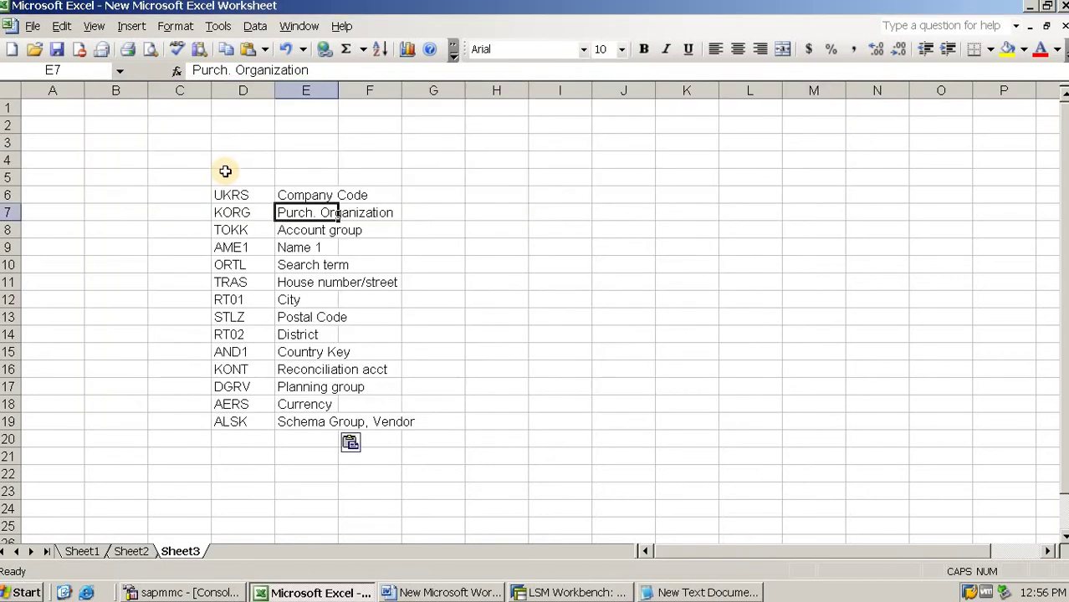
left_click(308, 230)
key("alt+Tab")
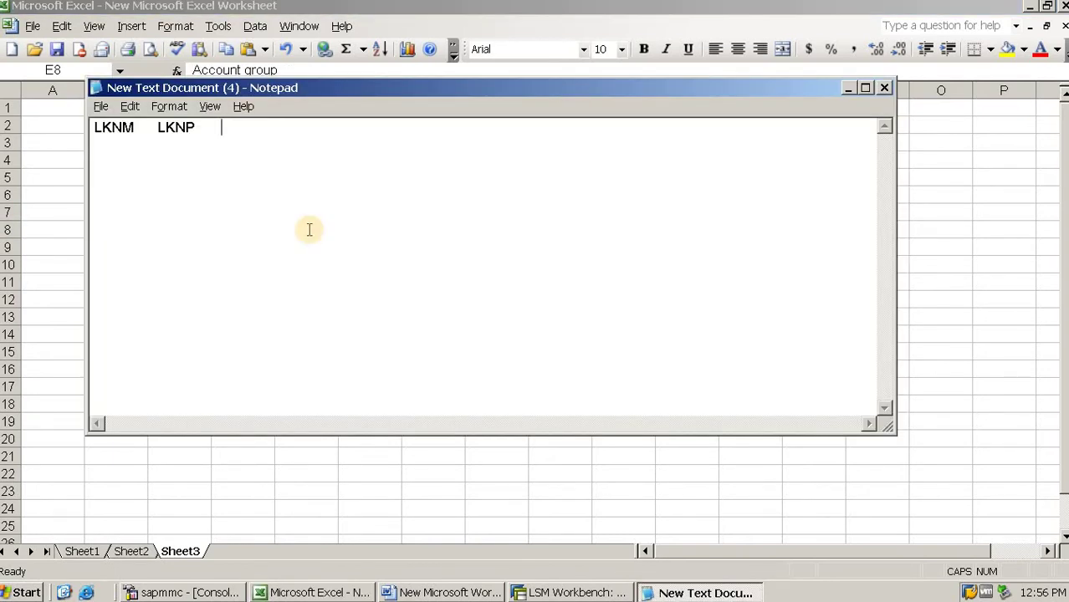
type("LKVA")
- Add LILU for Name 1 and LILU again for Search term
key("alt+Tab")
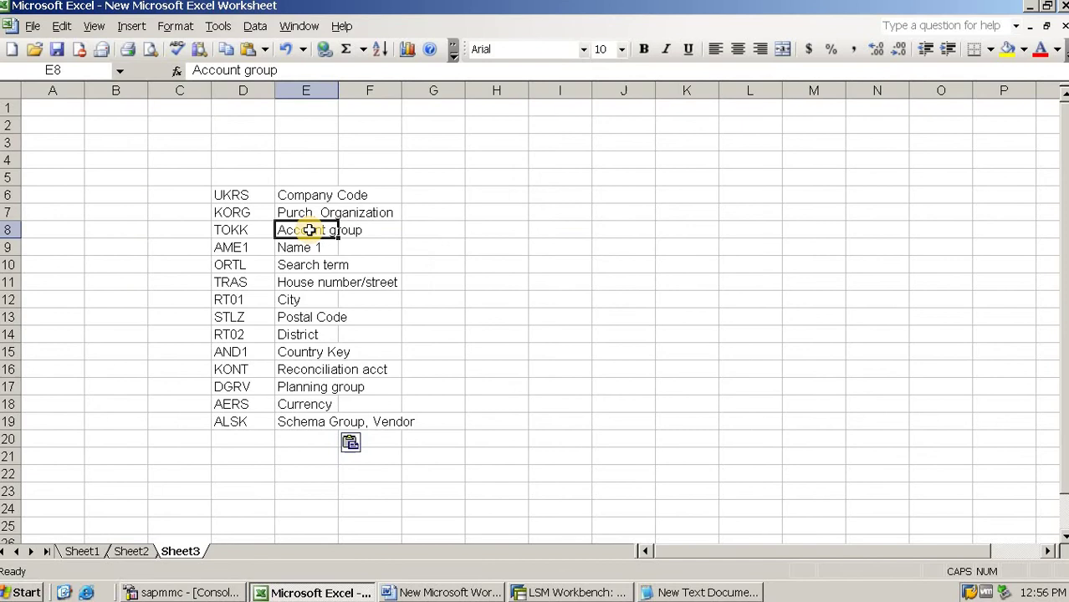
left_click(311, 247)
key("alt+Tab")
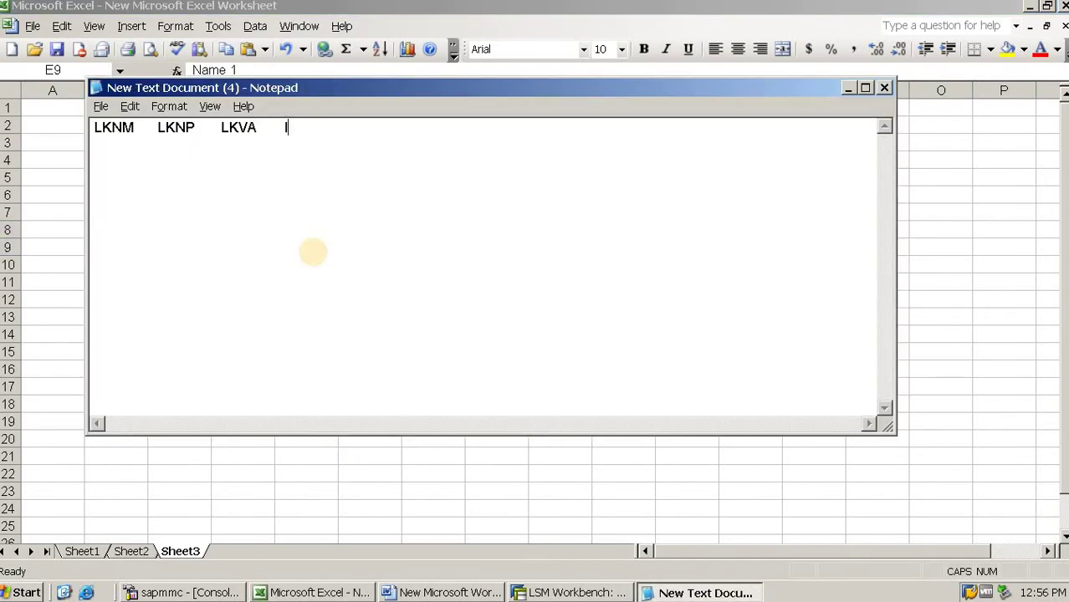
type("LILU")
key("alt+Tab")
key("Right")
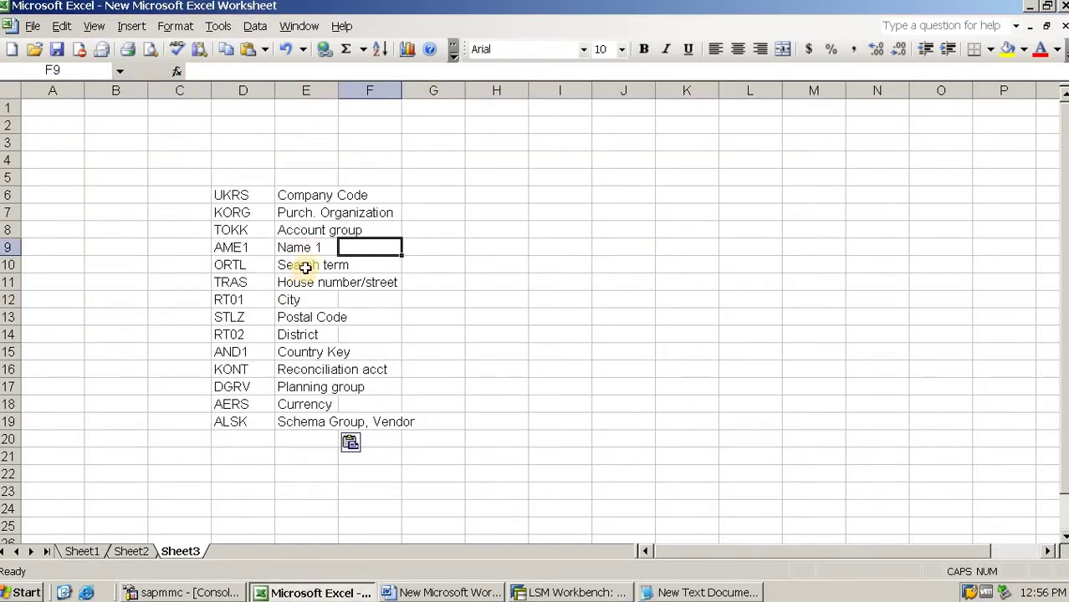
left_click(306, 267)
key("alt+Tab")
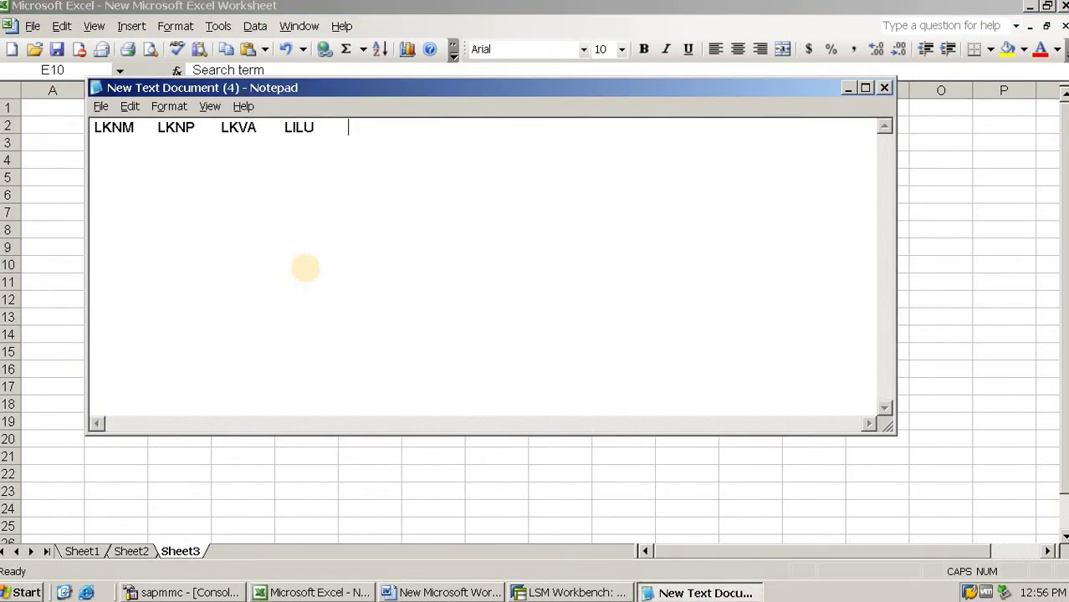
type("LILU")
- Add BERHAMPUR for the House number/street field
key("alt+Tab")
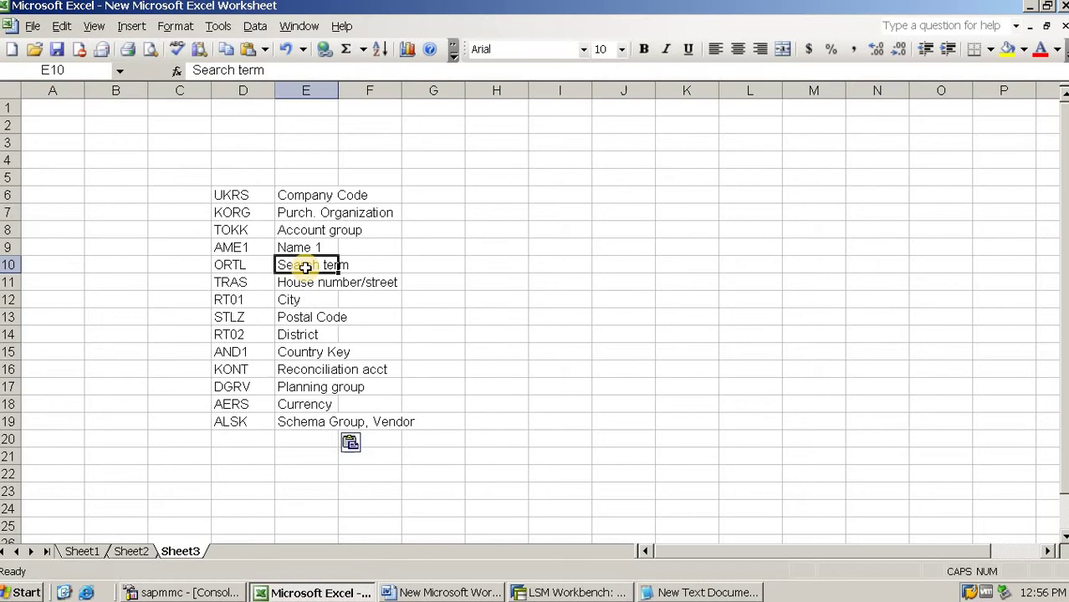
left_click(312, 280)
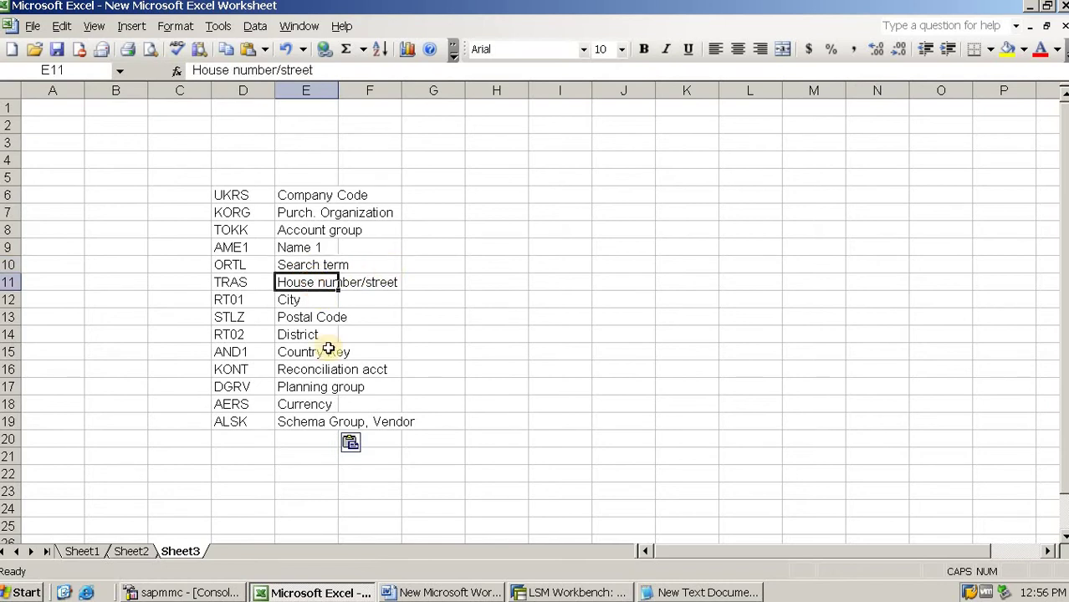
key("alt+Tab")
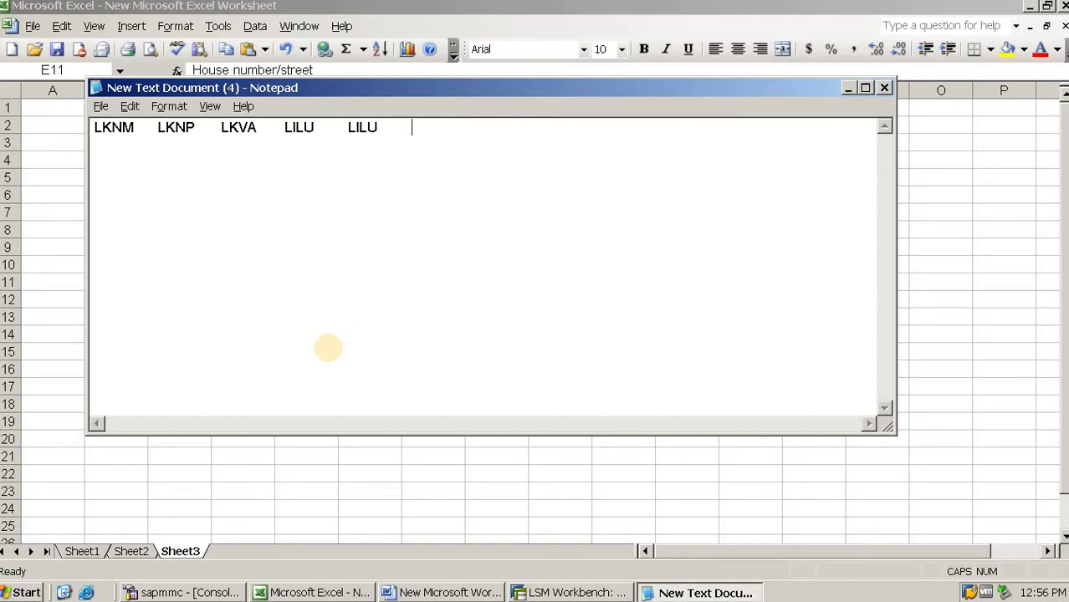
type("C")
type("BERHAMPU")
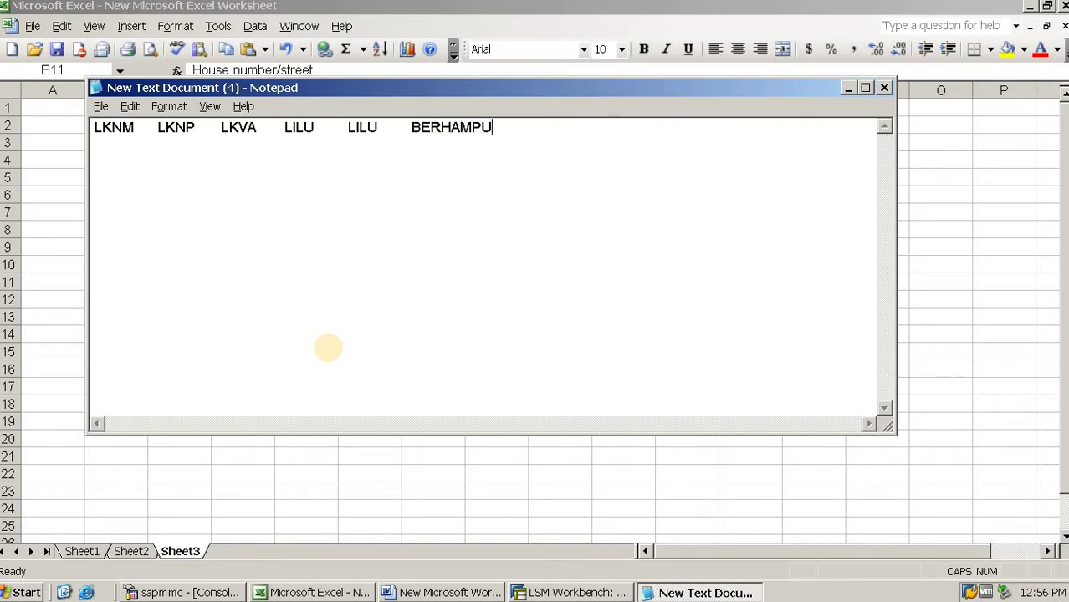
type("R")
key("alt+Tab")
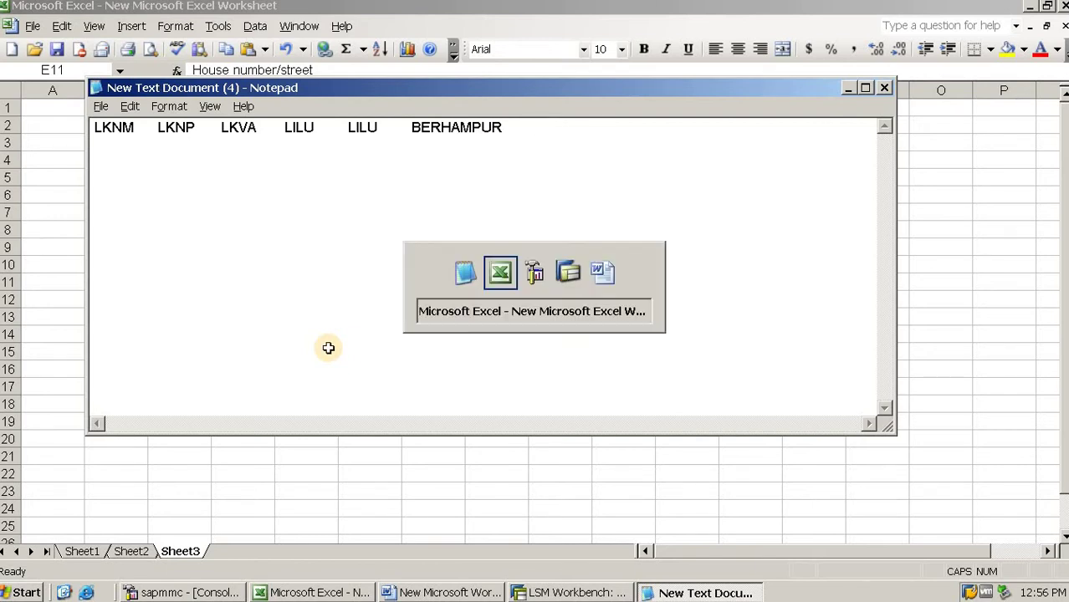
- Add BERHAMPUR as the City and postal code 761020 to the vendor line
left_click(291, 303)
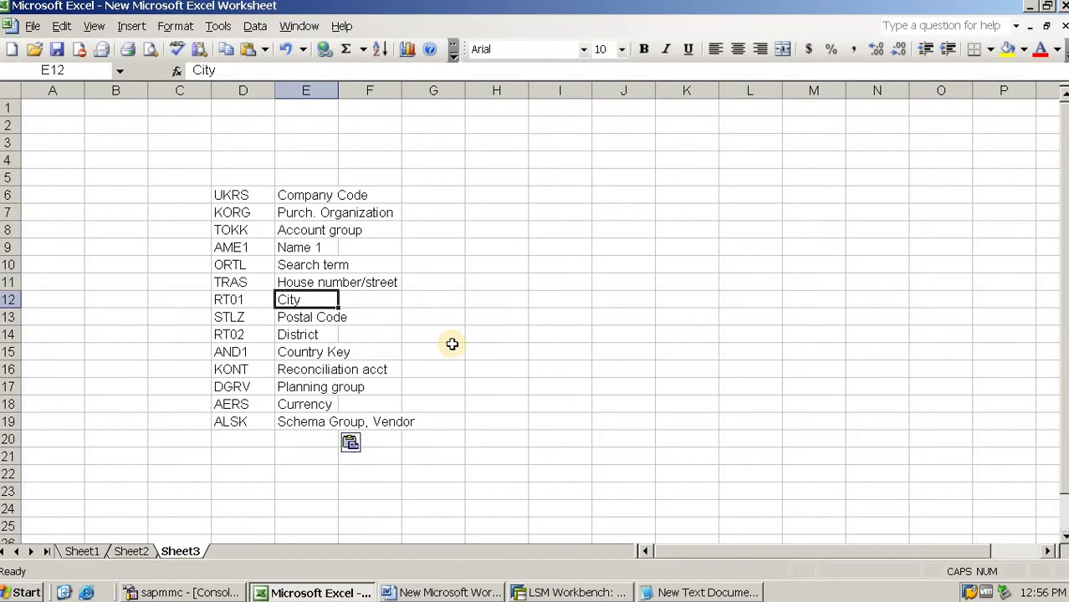
key("alt+Tab")
type("BER")
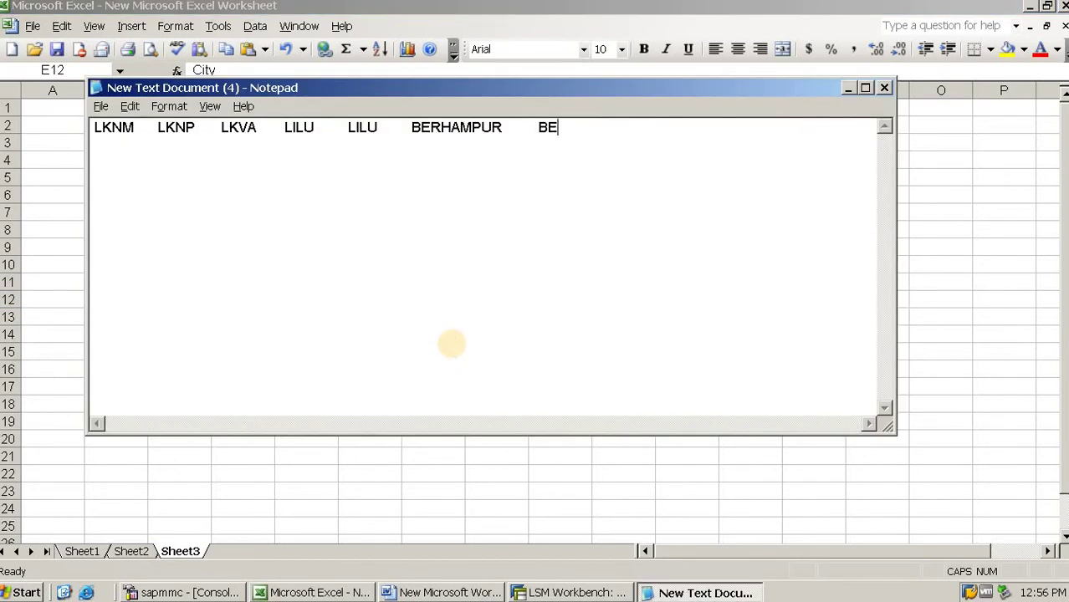
type("HAMPUR")
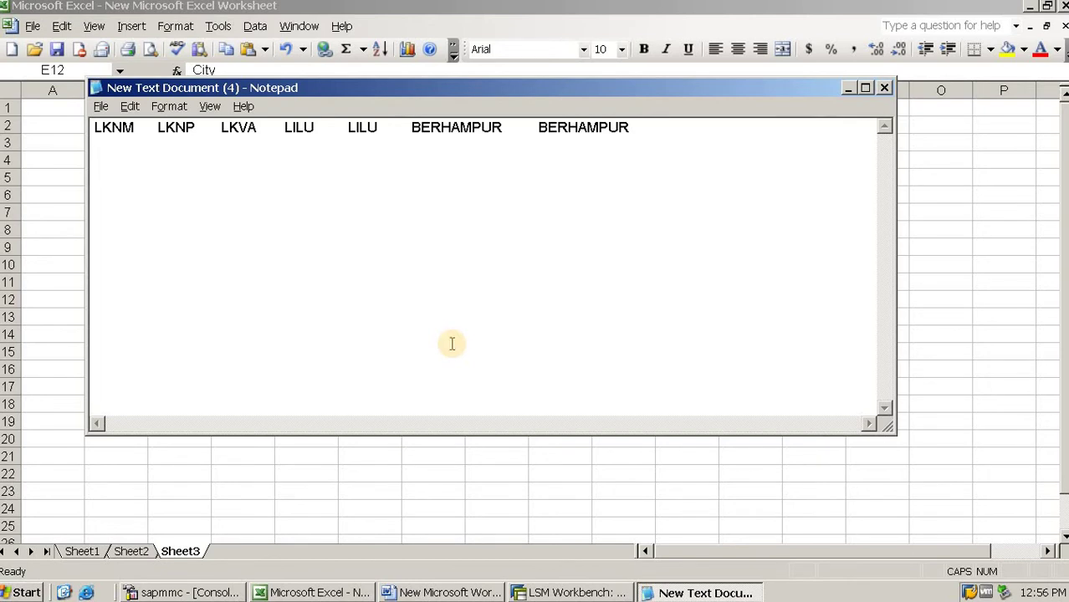
key("alt+Tab")
key("alt+Tab")
type("761020")
key("alt+Tab")
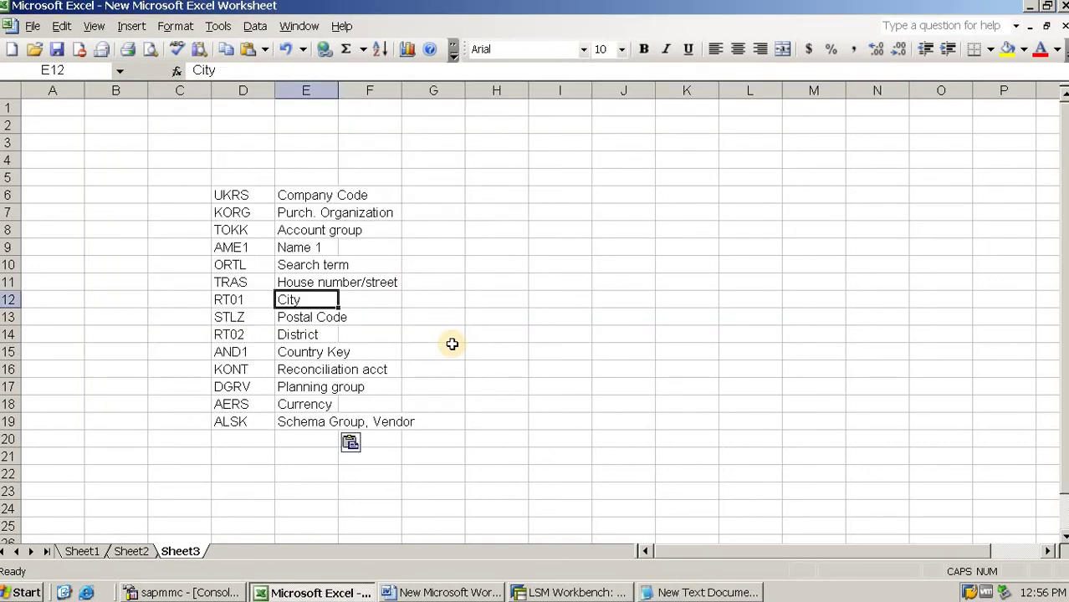
- Add District GANJAM and Country Key IN to the vendor line
left_click(287, 335)
key("alt+Tab")
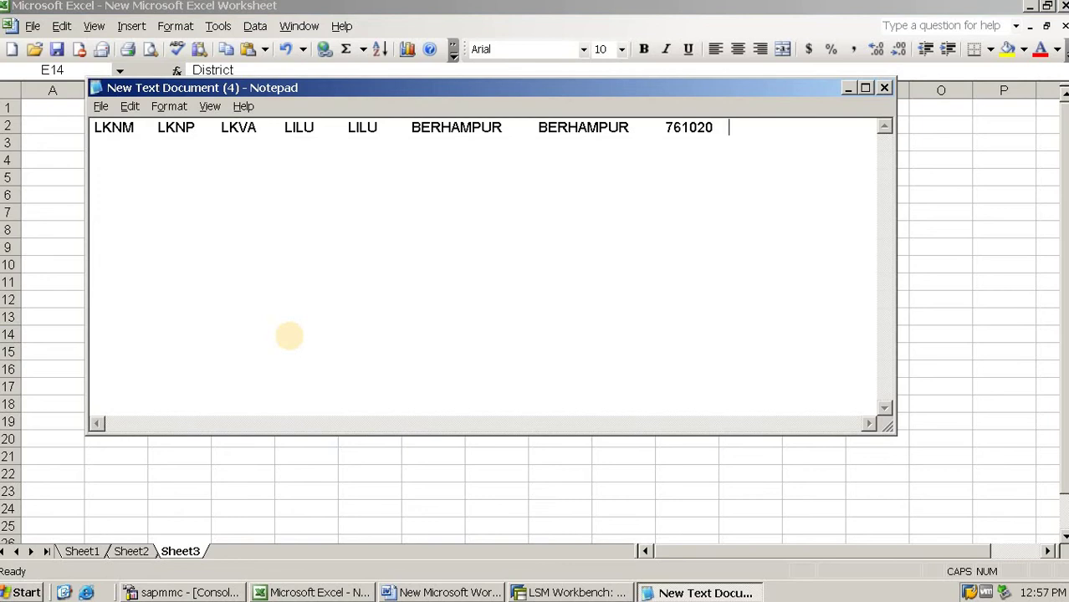
type("GANJAM")
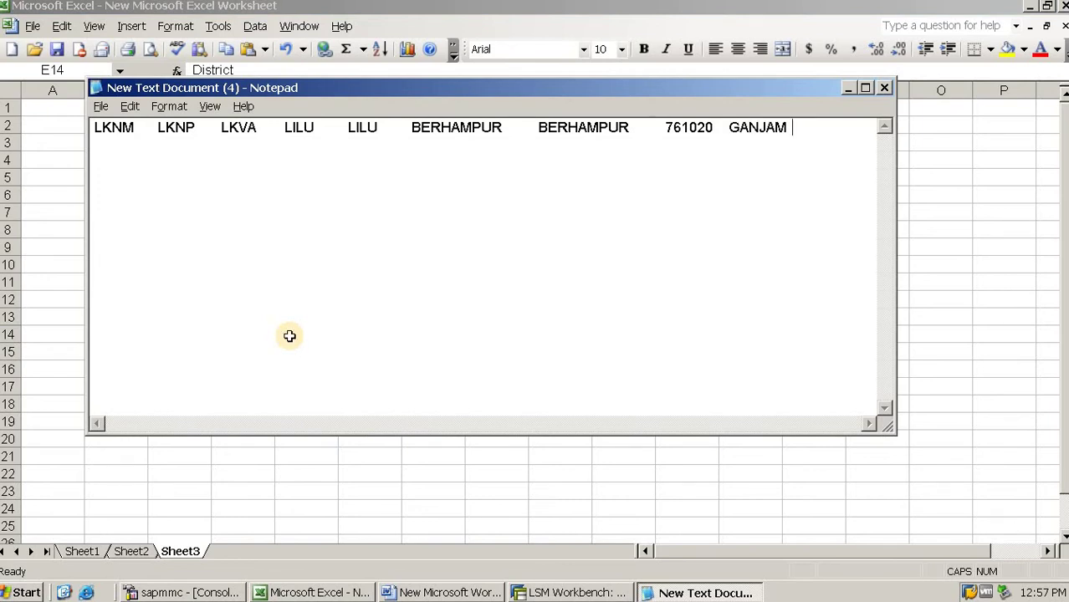
key("alt+Tab")
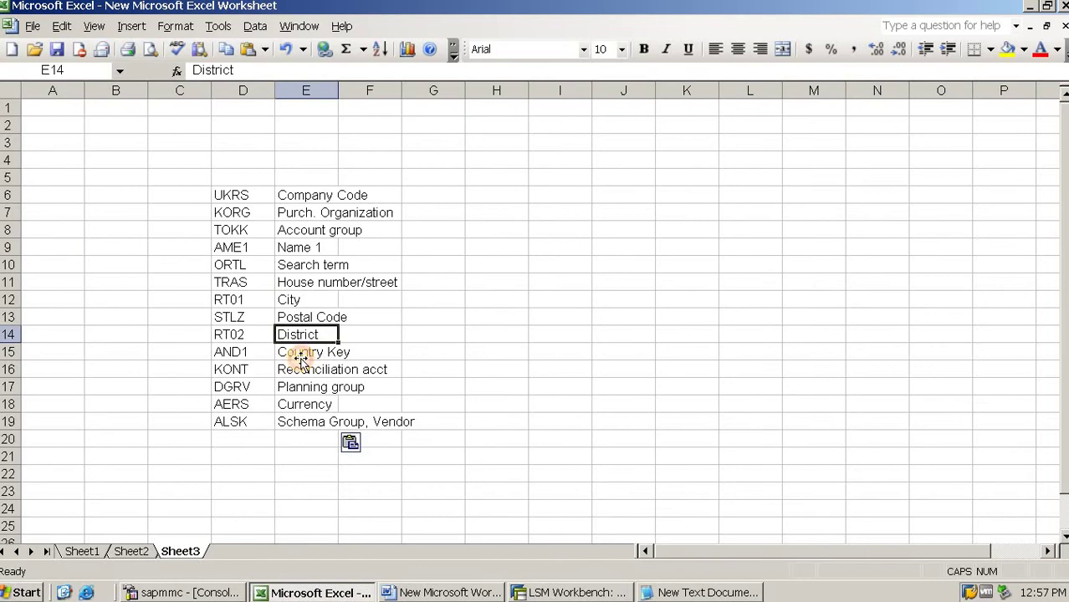
left_click(300, 358)
key("alt+Tab")
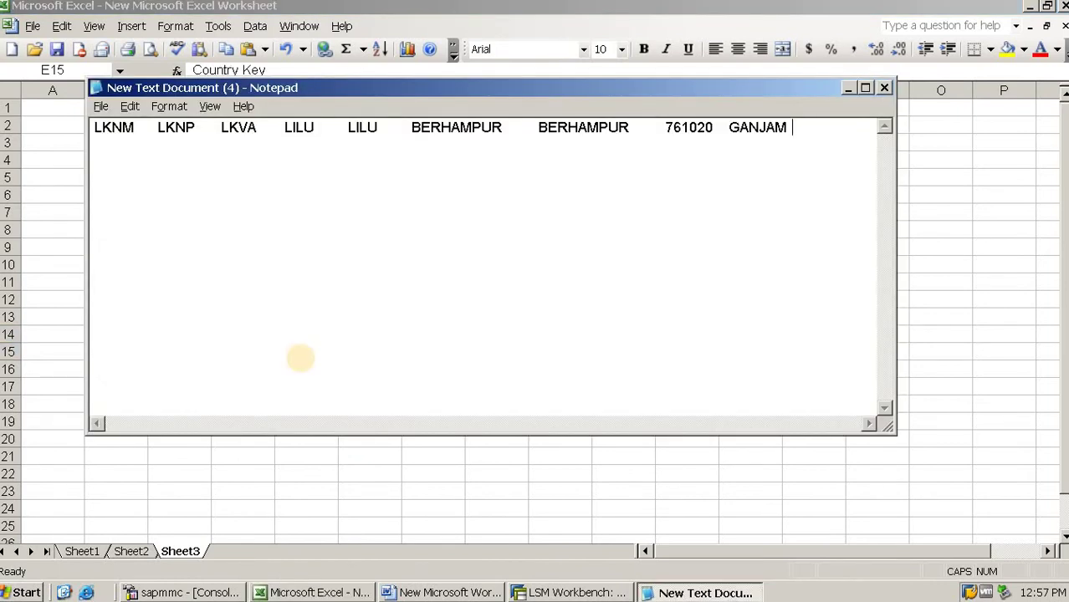
type("IN")
key("alt+Tab")
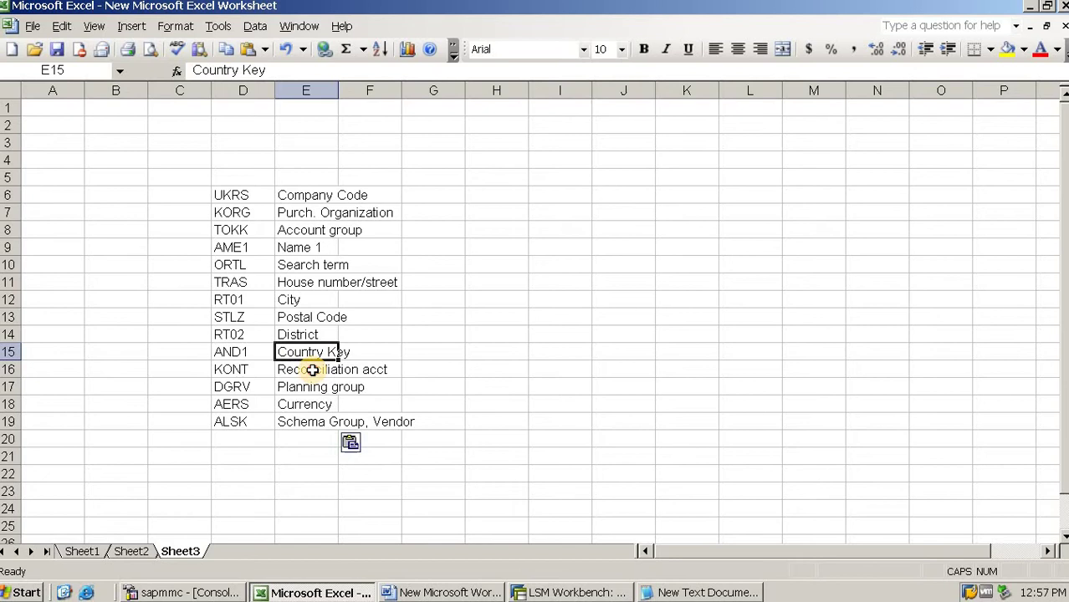
- Append reconciliation account 160000 and A1, separated by tabs
left_click(306, 370)
key("alt+Tab")
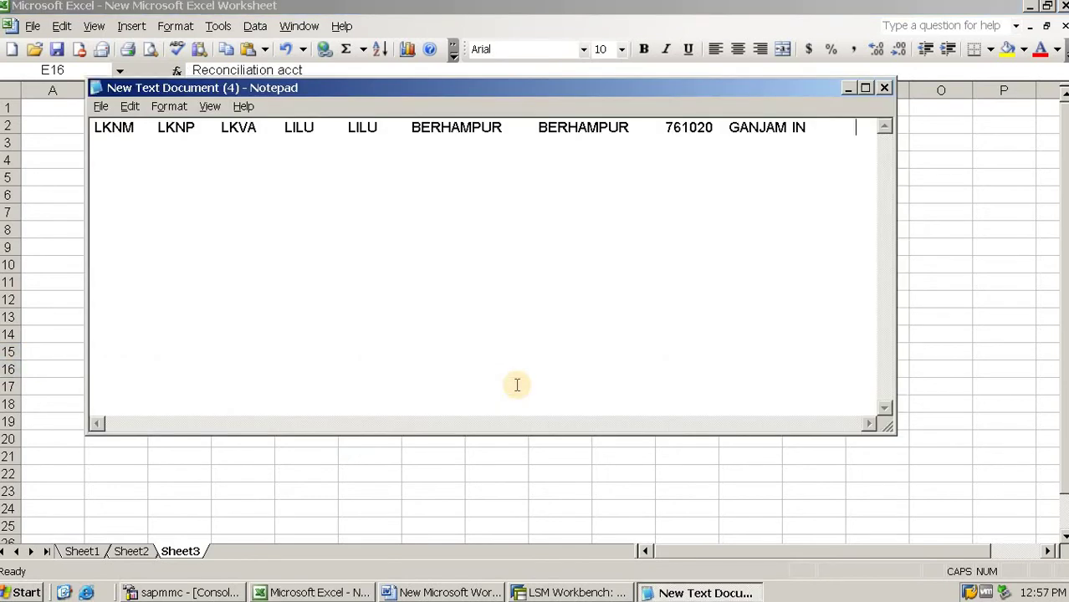
type("16000")
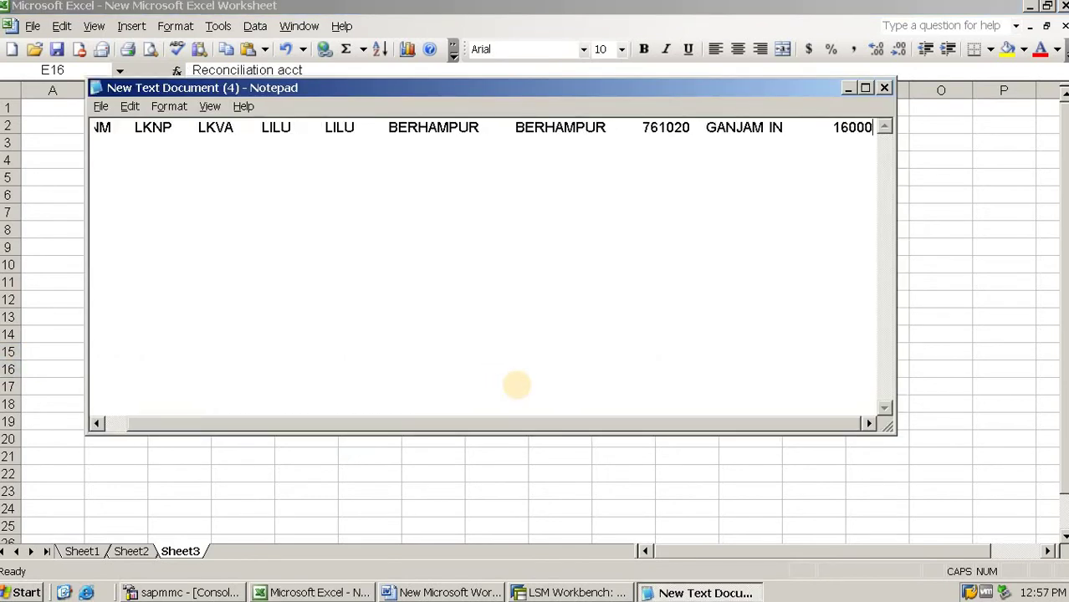
type("0")
key("alt+Tab")
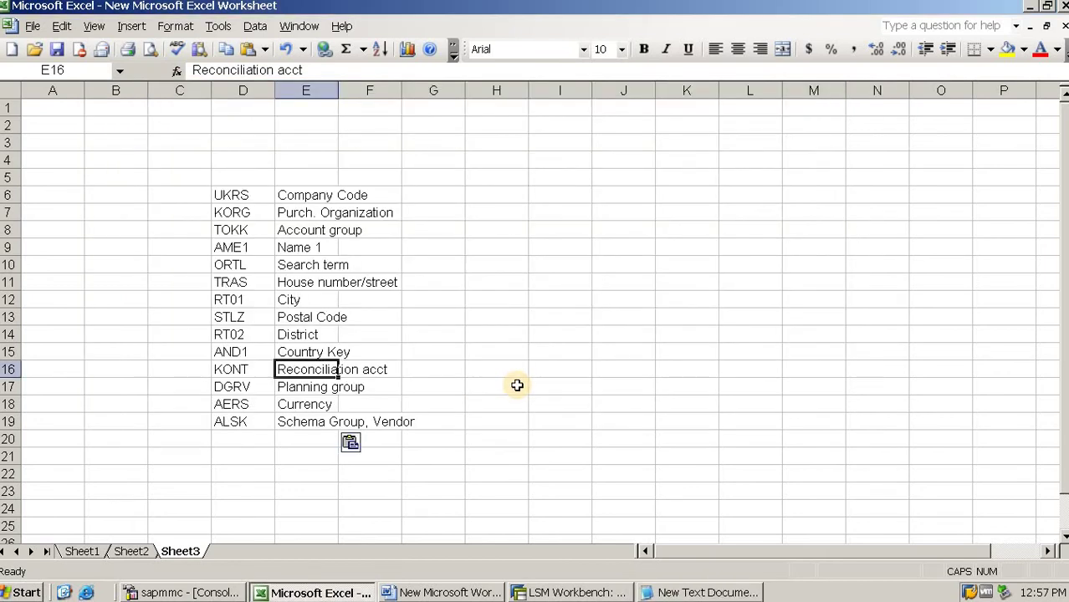
key("alt+Tab")
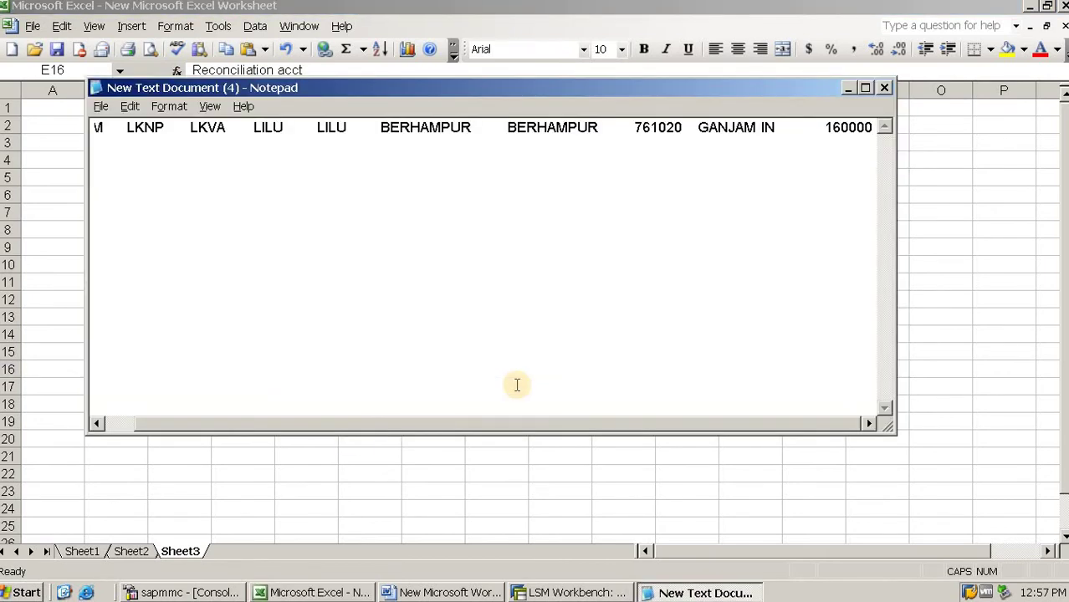
key("Tab")
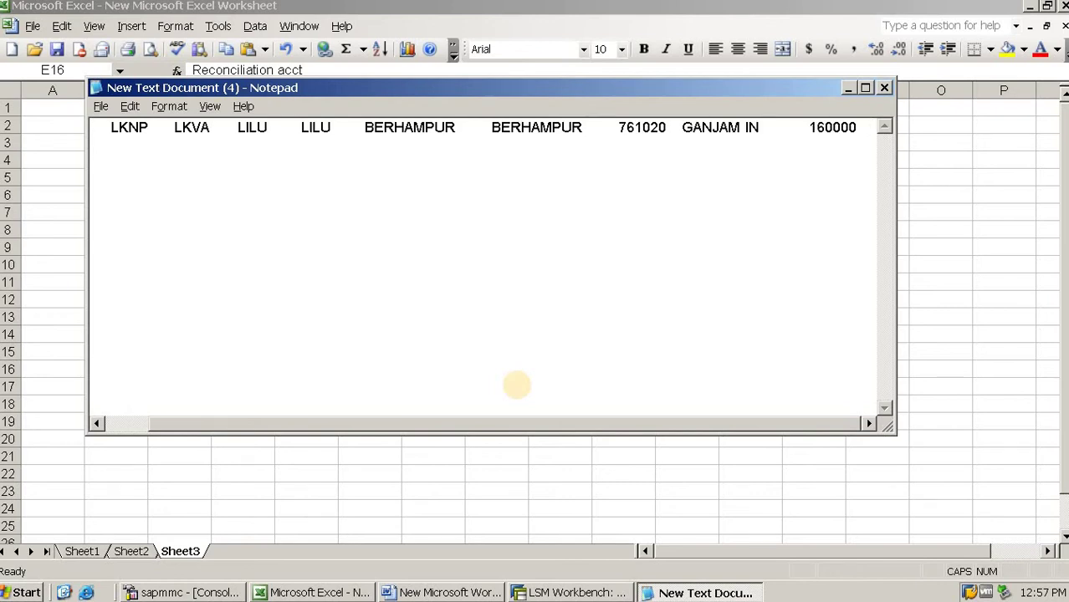
type("aA")
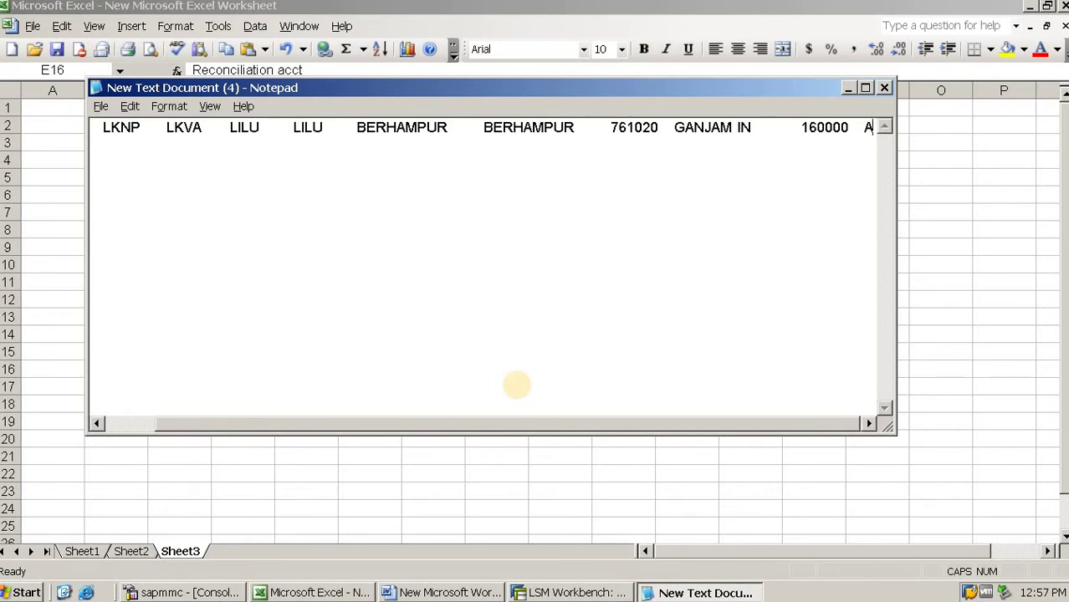
type("1")
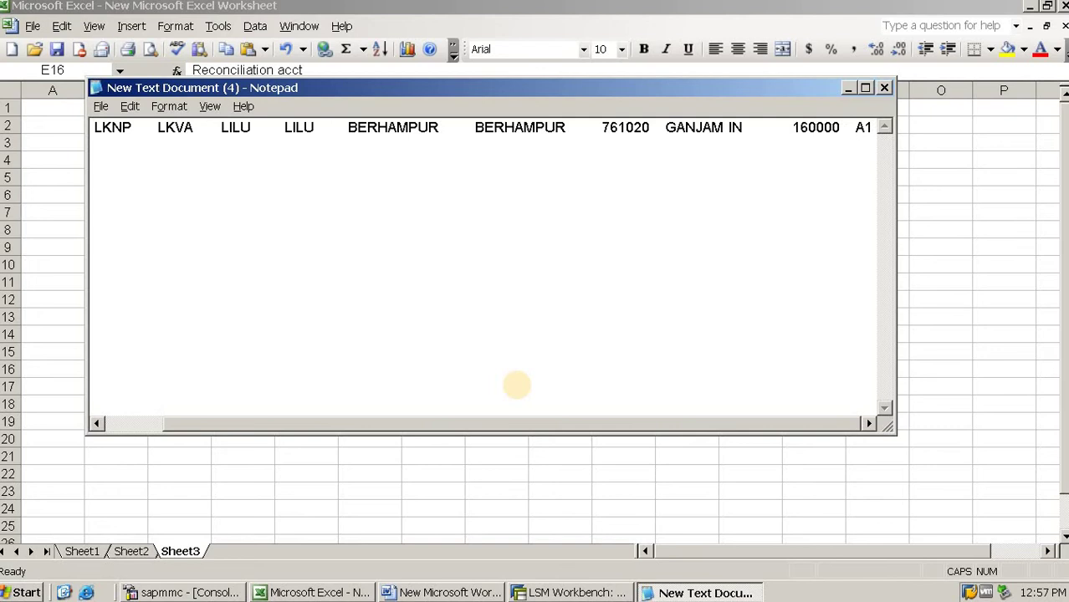
key("Tab")
- Append currency INR and schema group ZL to finish the vendor line
key("alt+Tab")
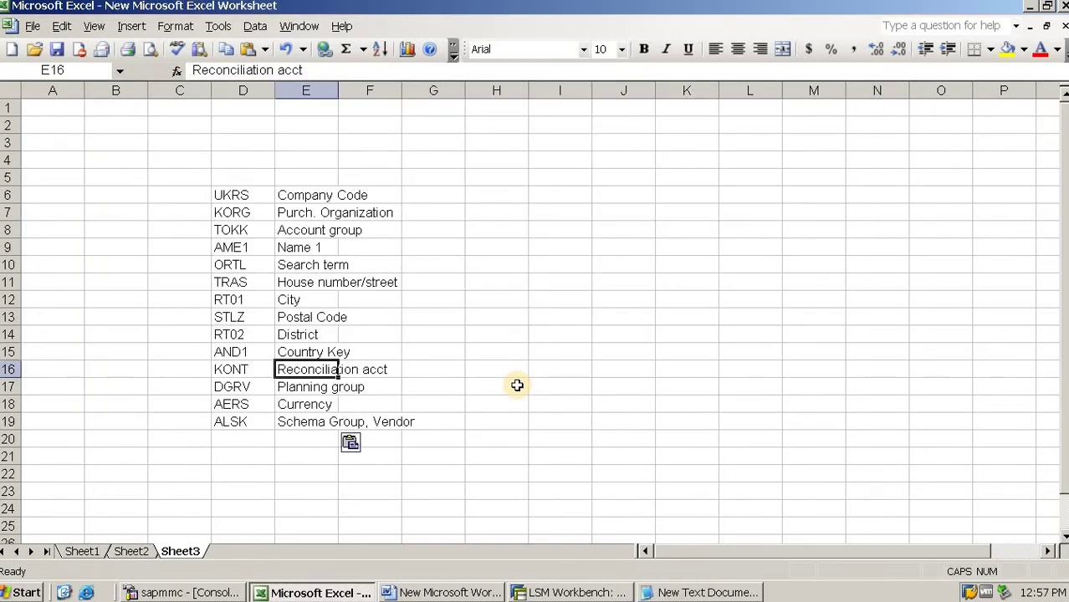
key("alt+Tab")
type("INR")
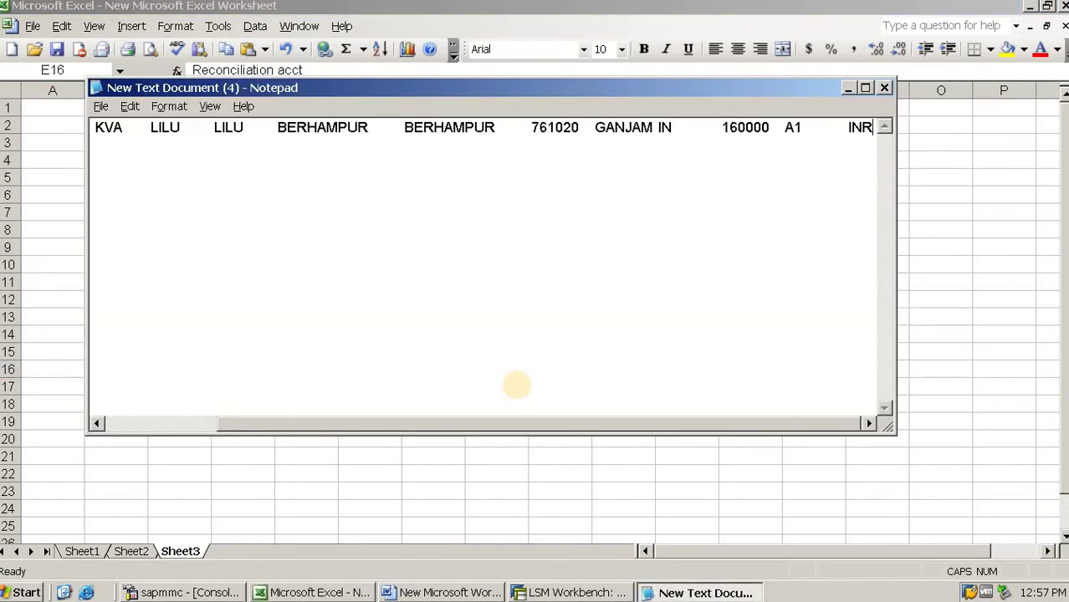
key("Tab")
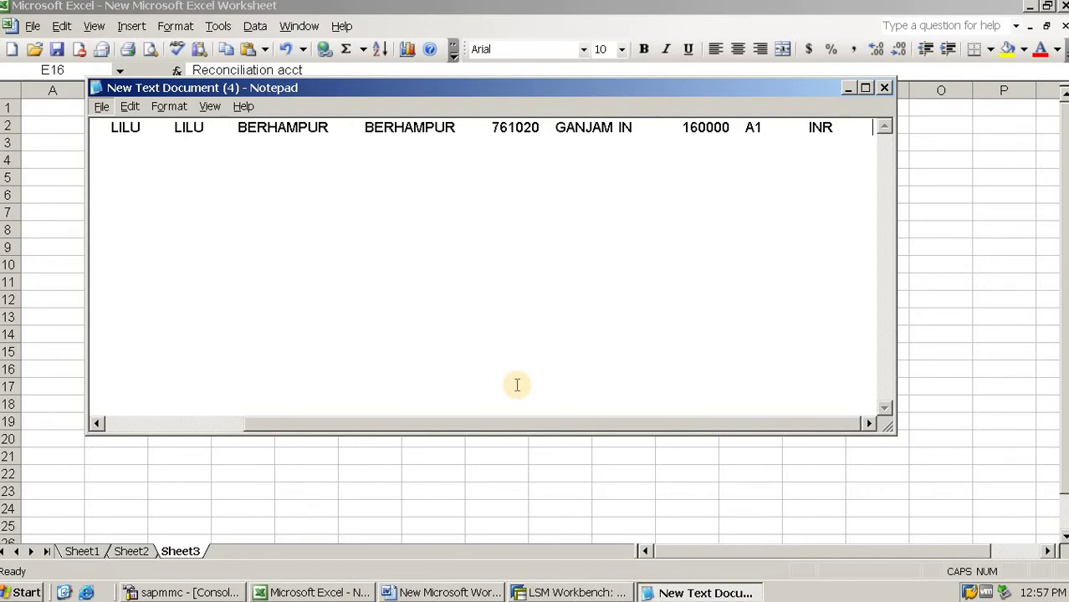
key("alt")
key("alt+Tab")
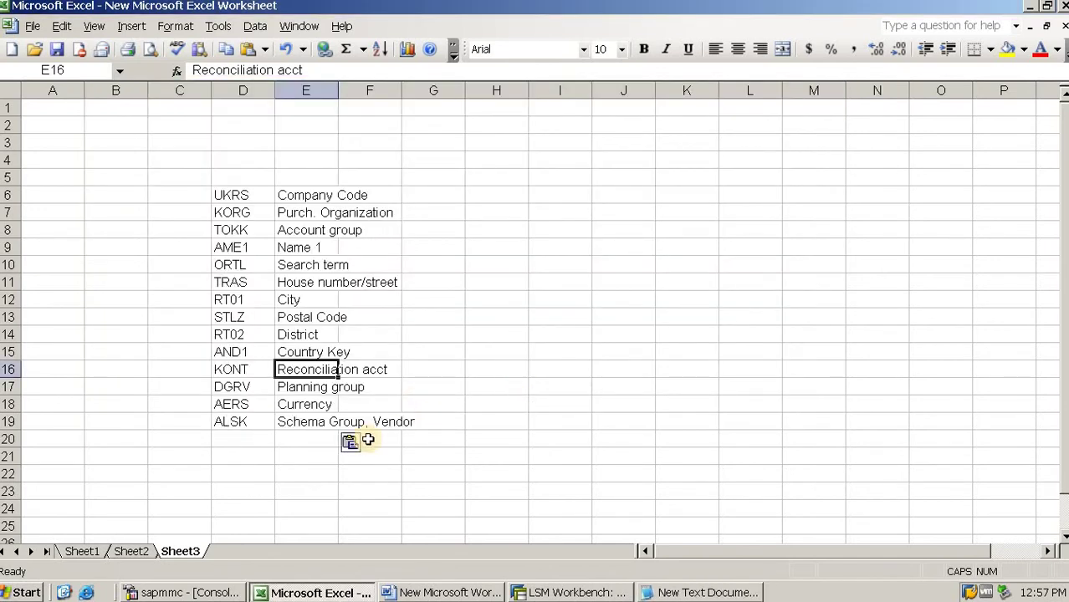
left_click(305, 422)
key("alt+Tab")
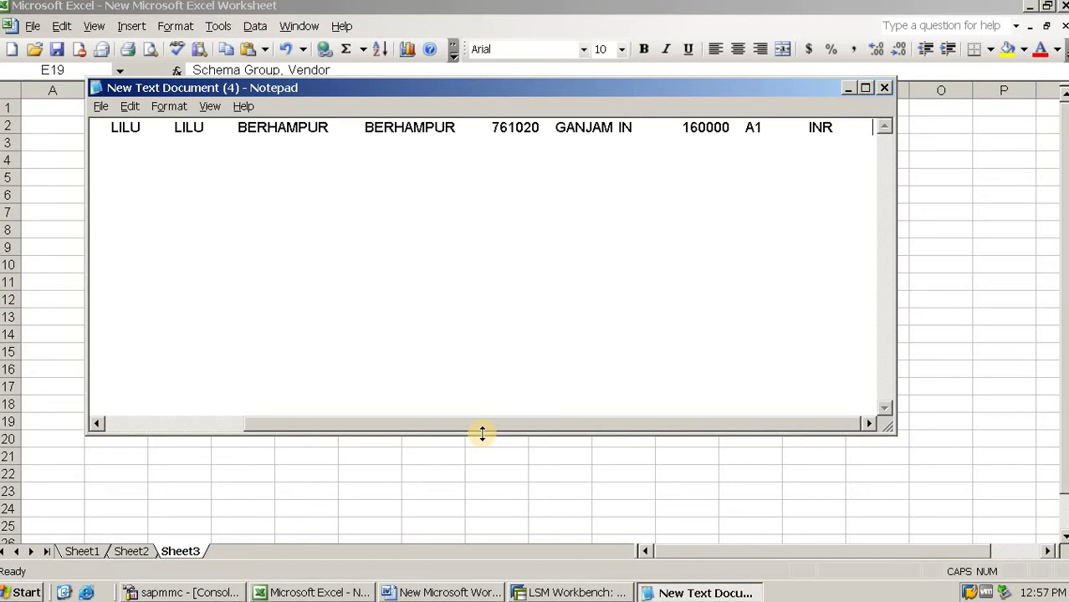
type("ZL")
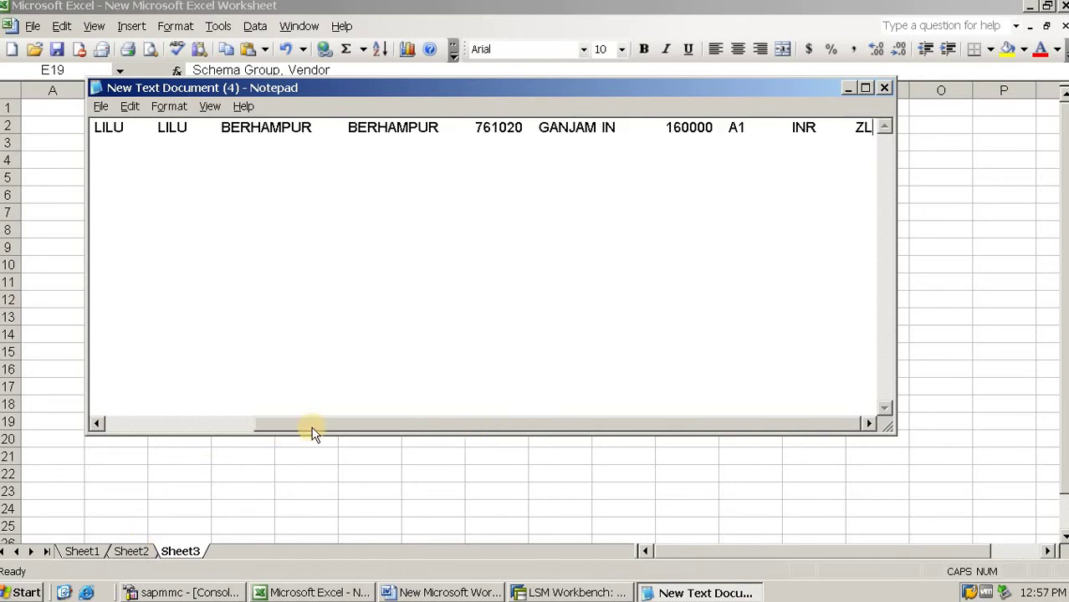
- Select the whole tab-separated vendor line, LKNM through ZL, for copying, then deselect it
left_click_drag(311, 428, 117, 427)
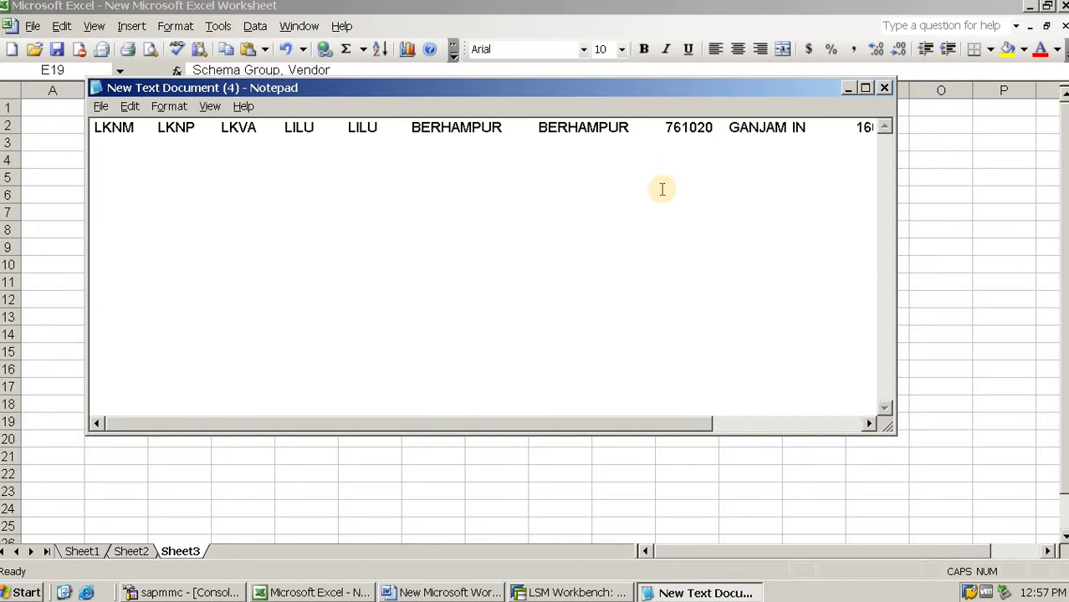
left_click(111, 136)
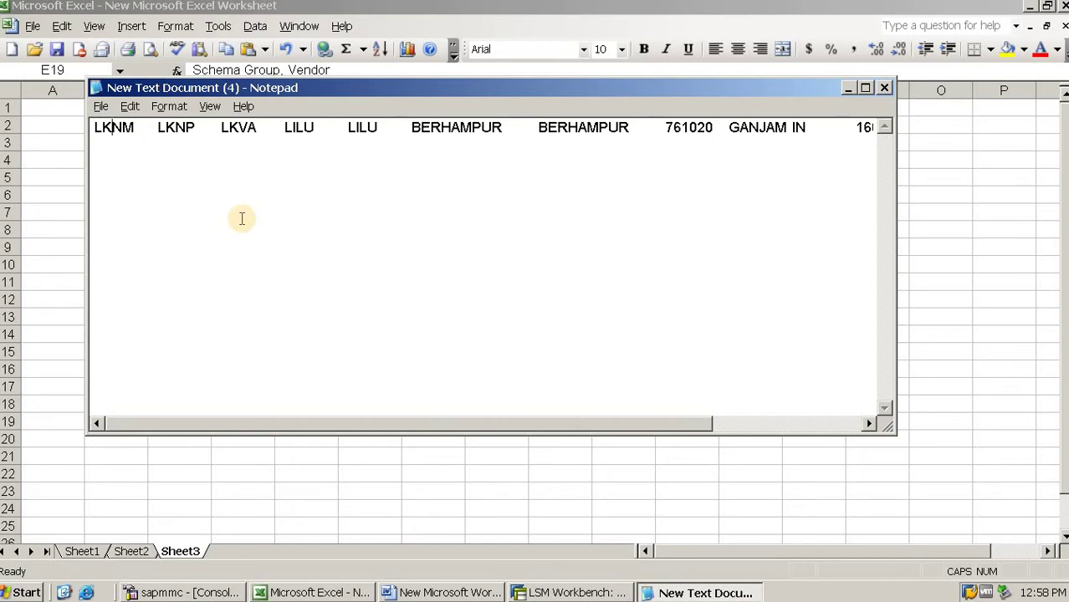
key("ctrl+a")
key("ctrl+c")
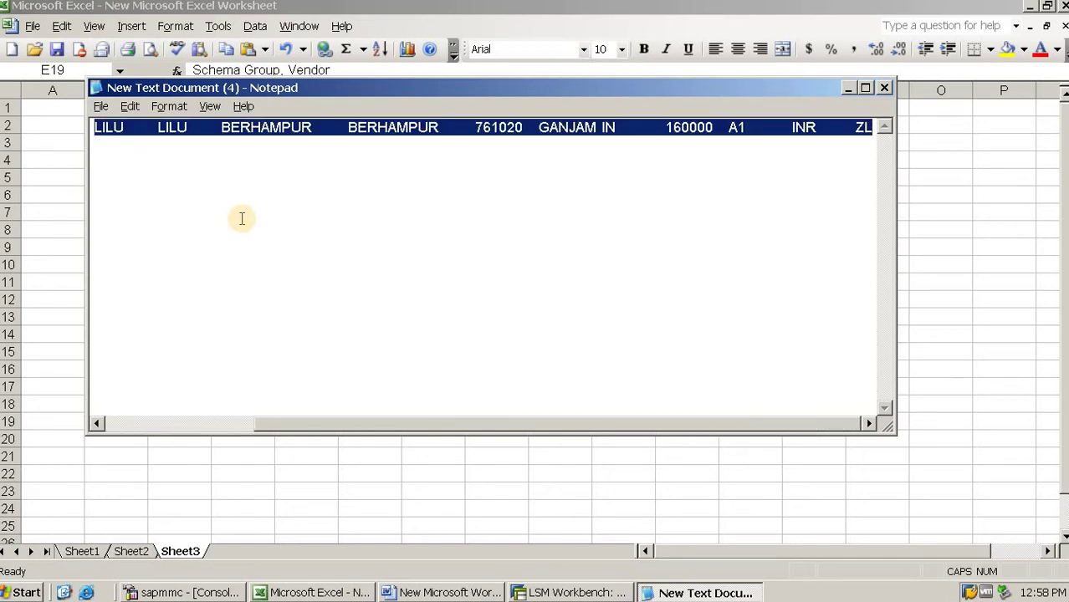
left_click(107, 423)
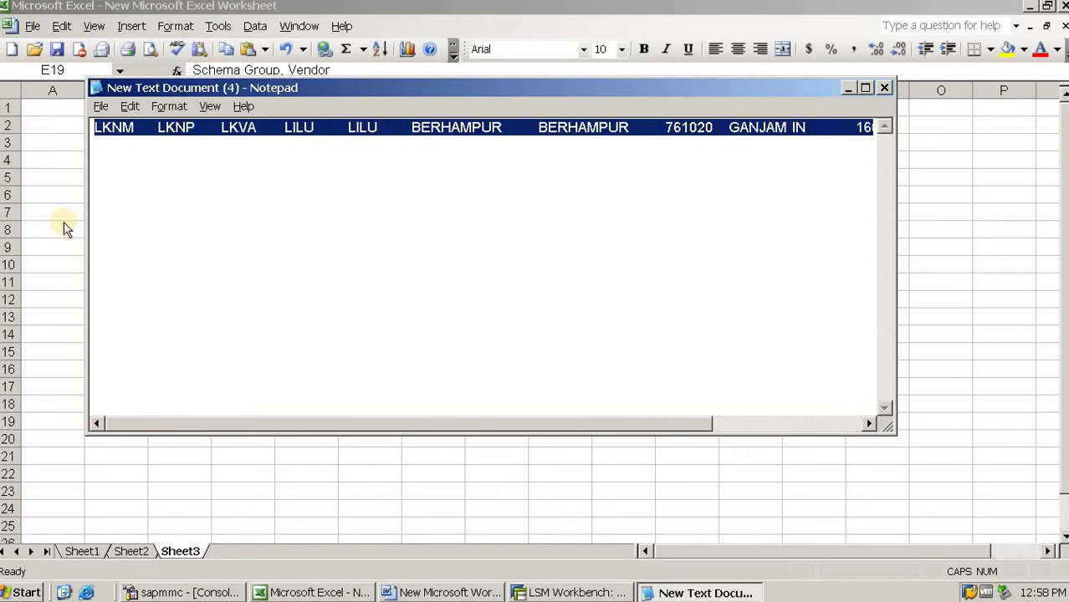
left_click(103, 146)
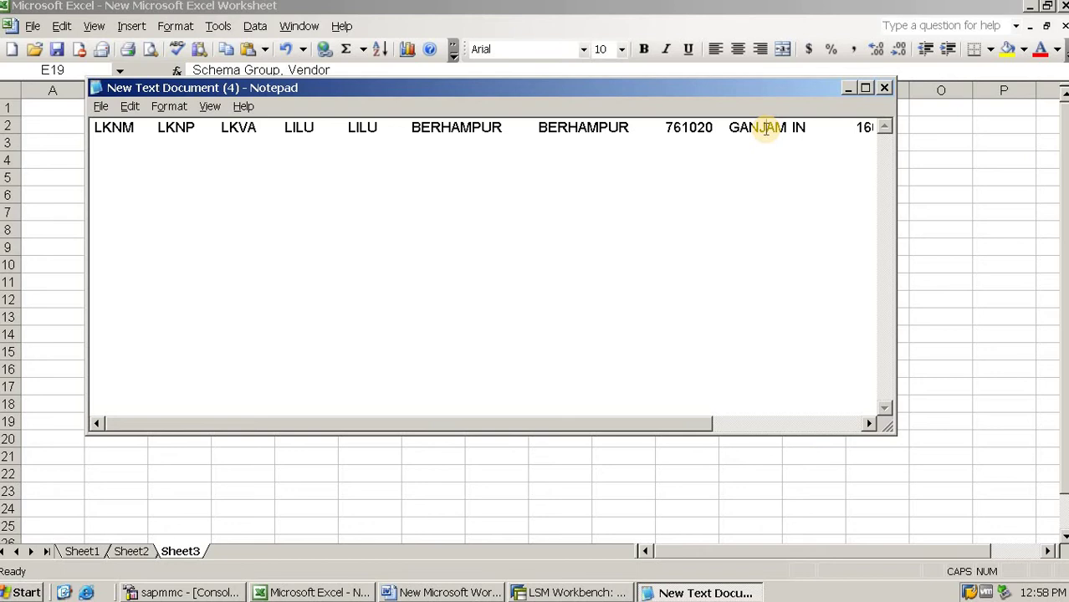
key("End")
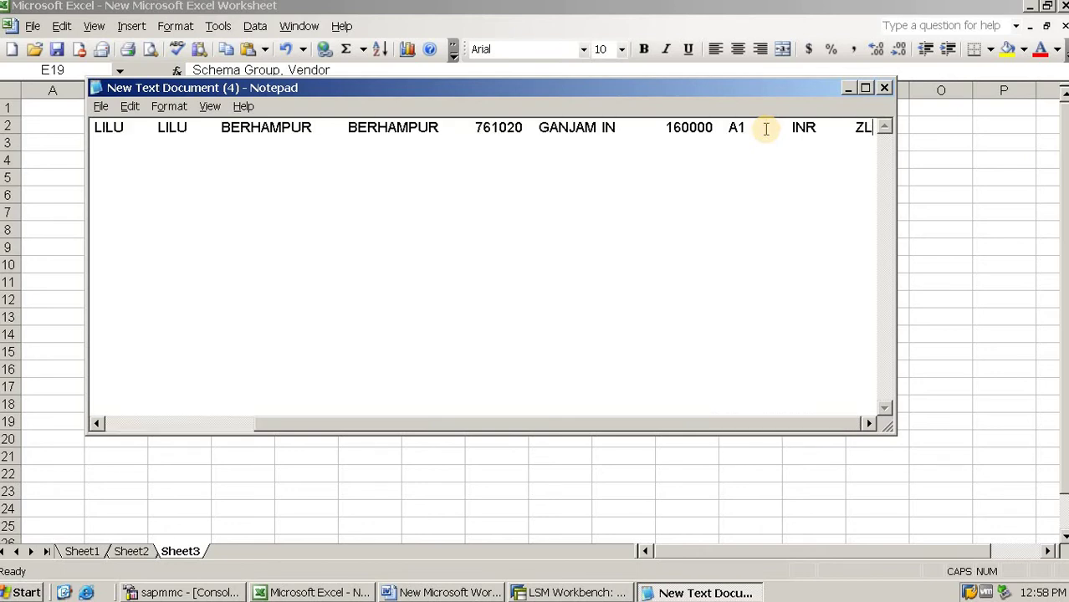
key("Return")
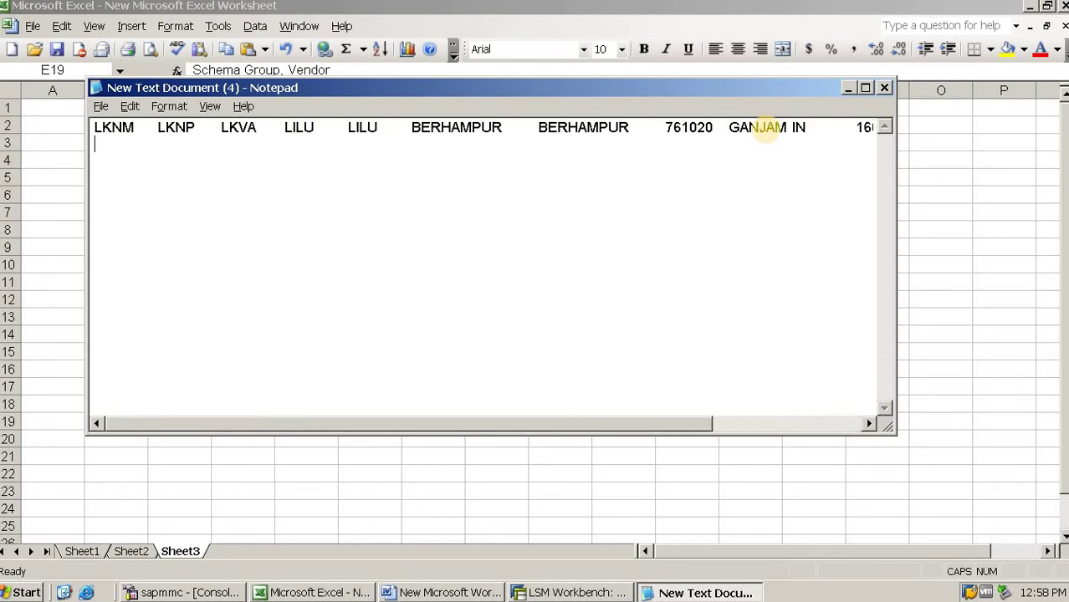
key("ctrl+v")
key("Return")
key("ctrl+v")
key("Return")
key("ctrl+v")
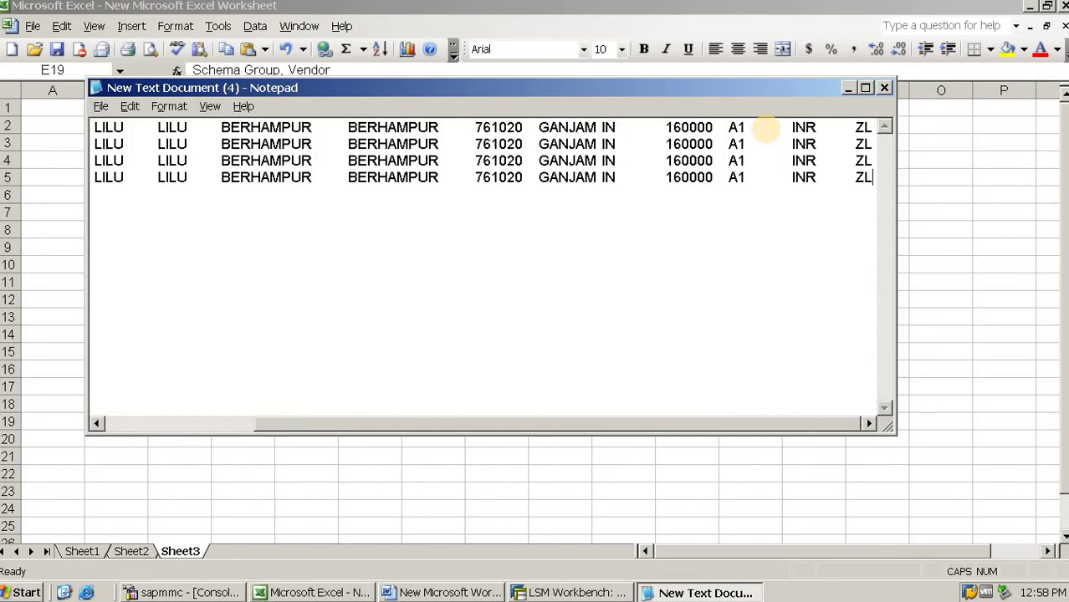
key("Return")
key("ctrl+v")
key("Return")
key("ctrl+v")
key("Return")
key("ctrl+v")
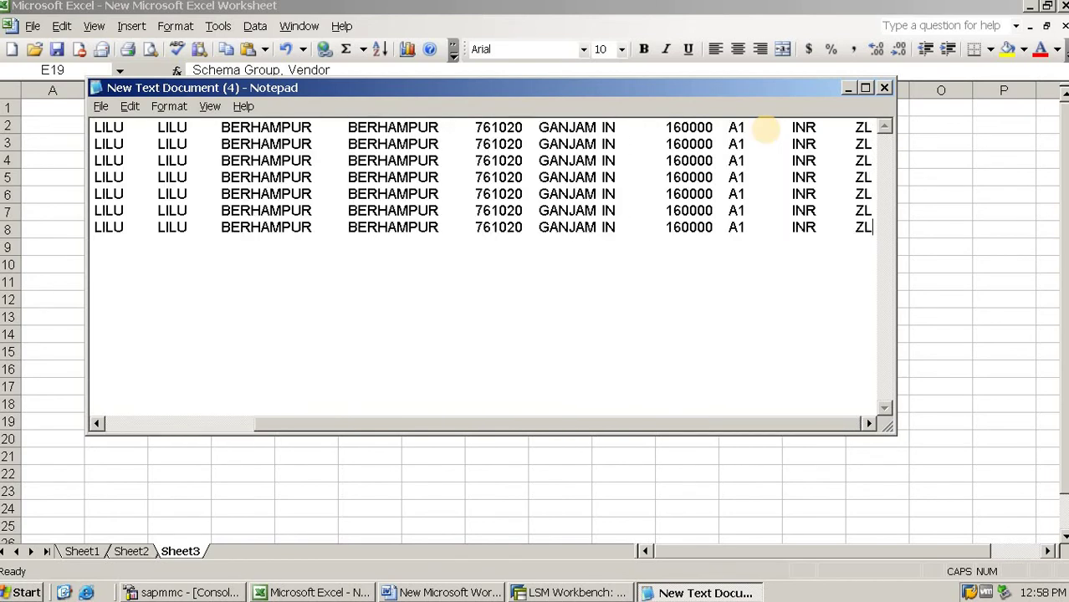
key("Return")
key("ctrl+v")
key("Return")
key("ctrl+v")
key("Return")
key("ctrl+v")
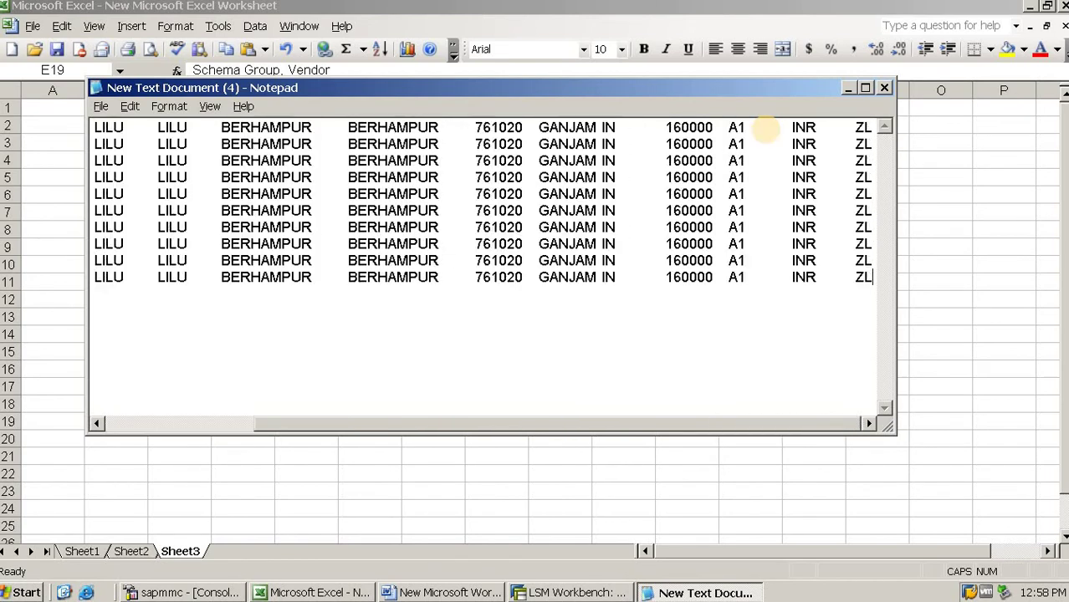
key("Return")
key("ctrl+v")
key("Return")
key("ctrl+v")
key("Return")
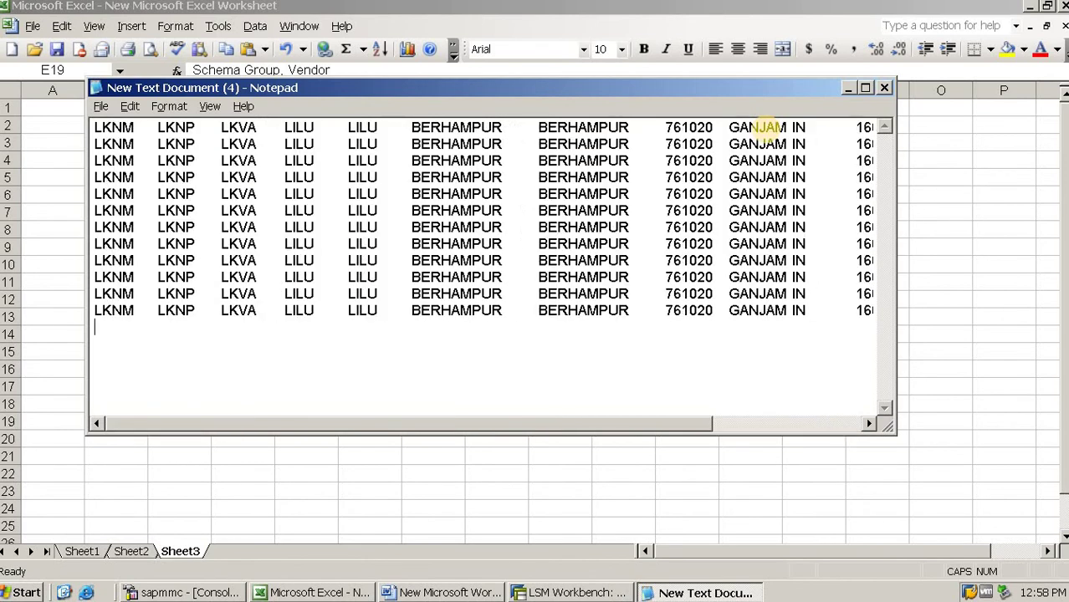
key("ctrl+v")
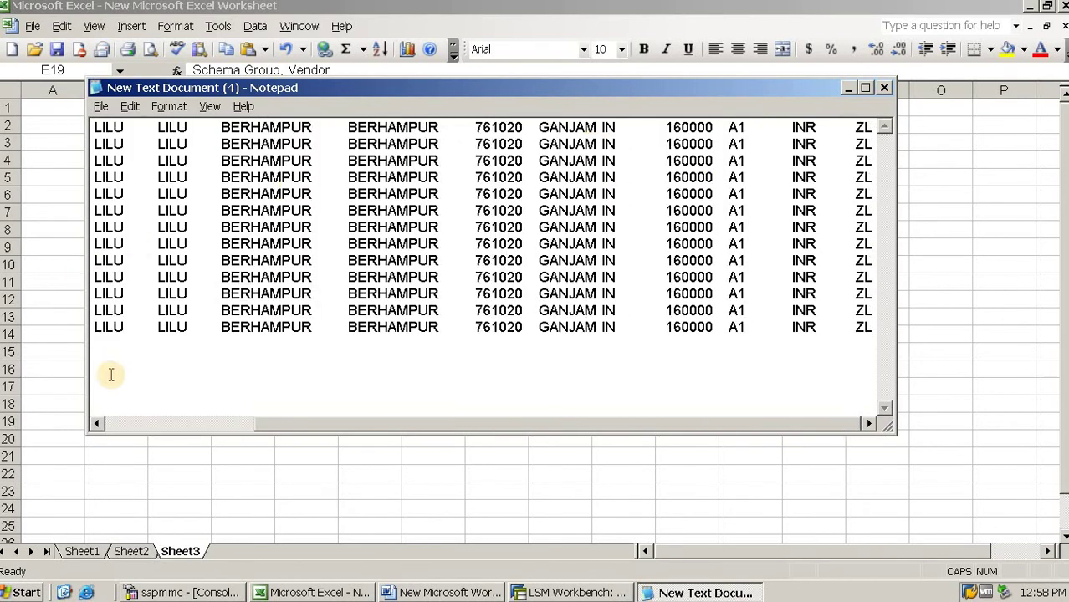
left_click(115, 425)
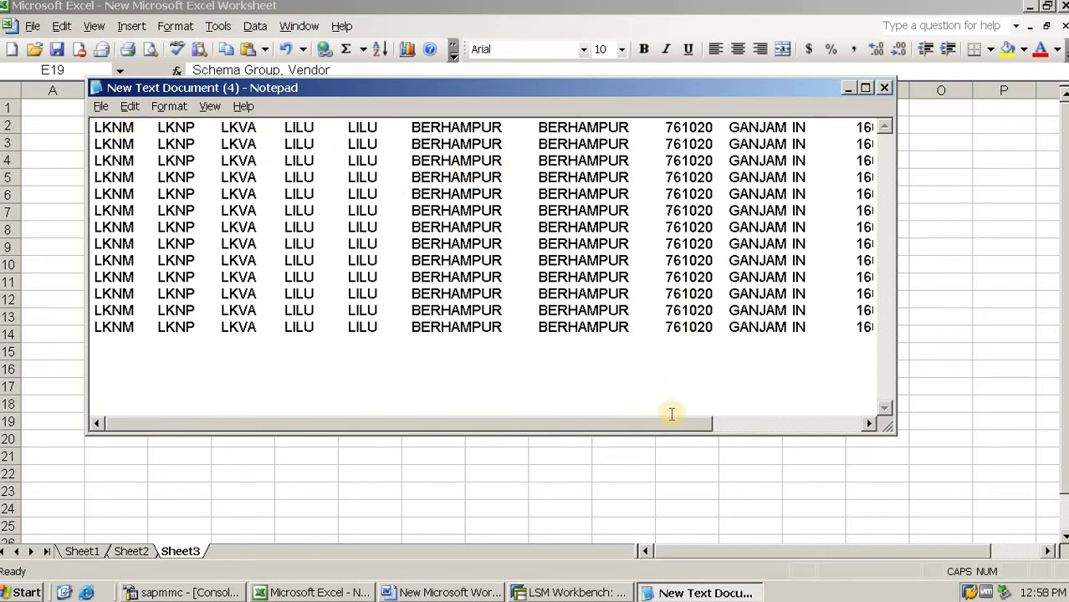
left_click(756, 427)
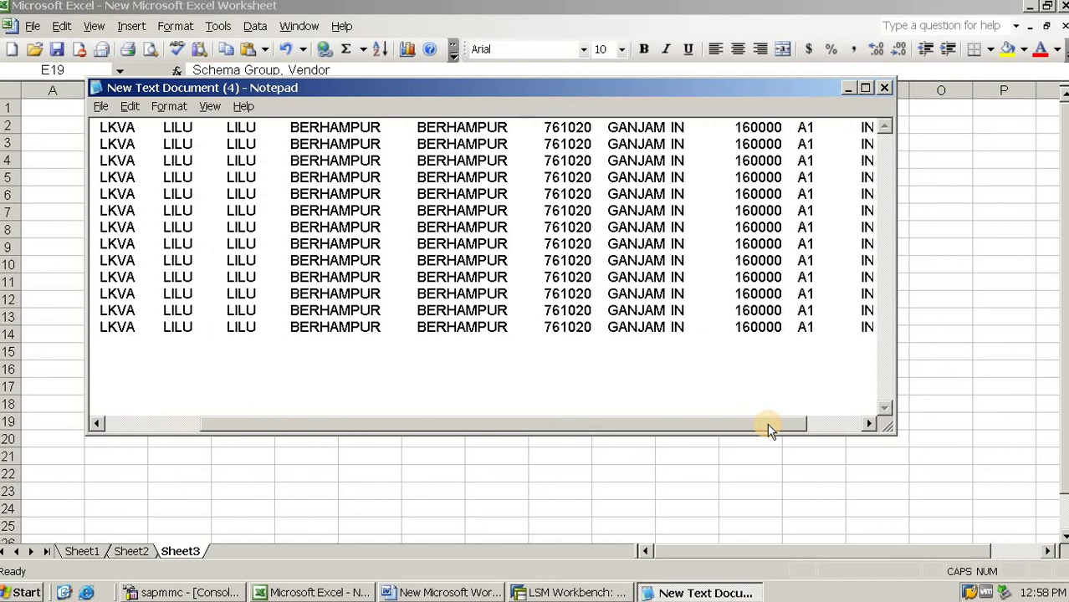
left_click(823, 421)
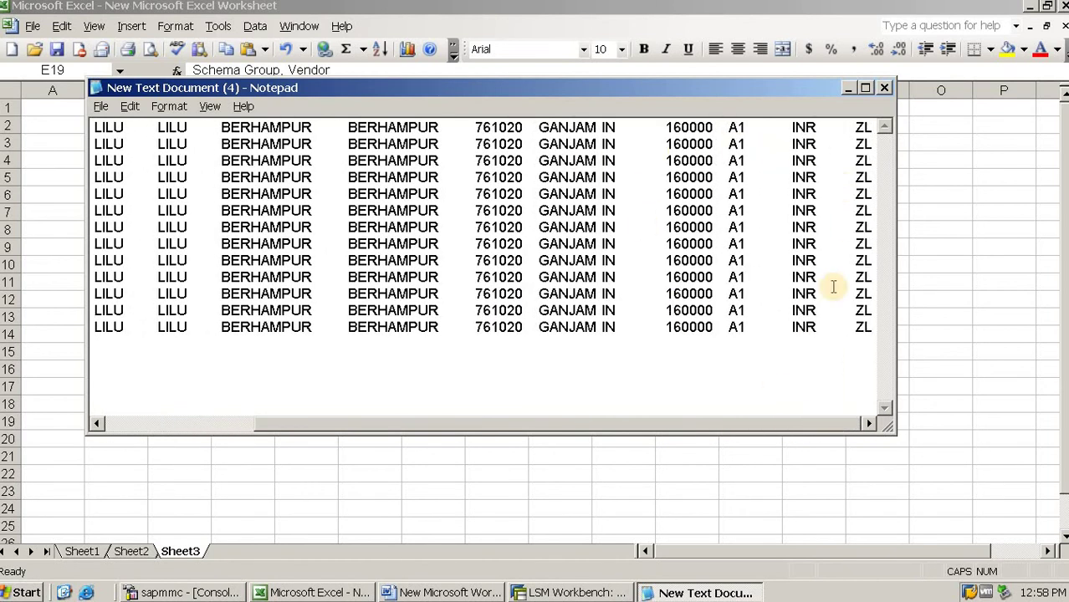
left_click_drag(801, 429, 415, 443)
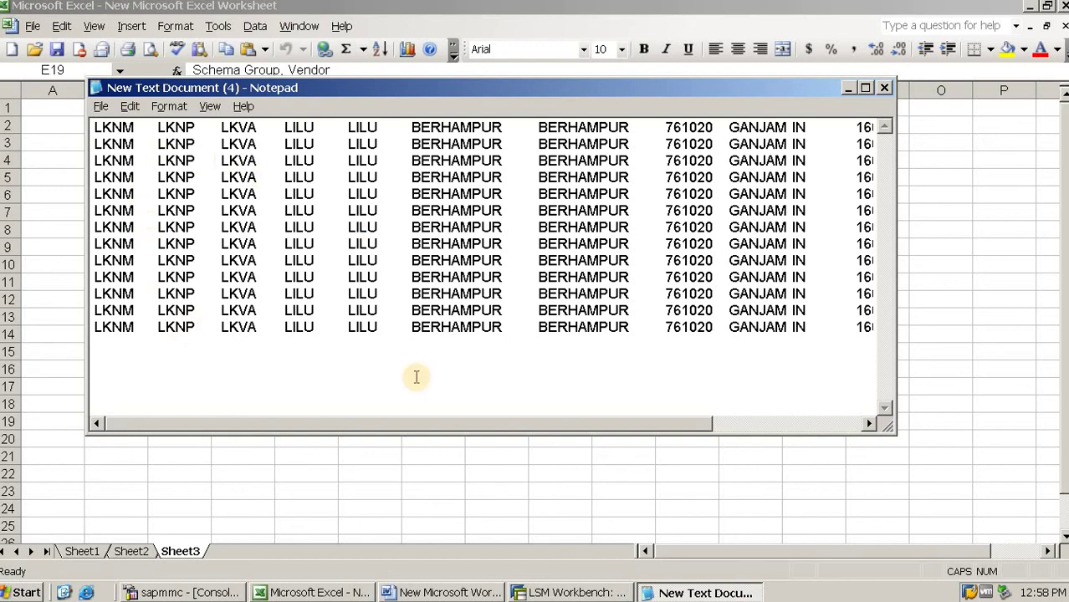
- Save the Notepad vendor data to the Desktop as VENDOR MASTER22
left_click(101, 106)
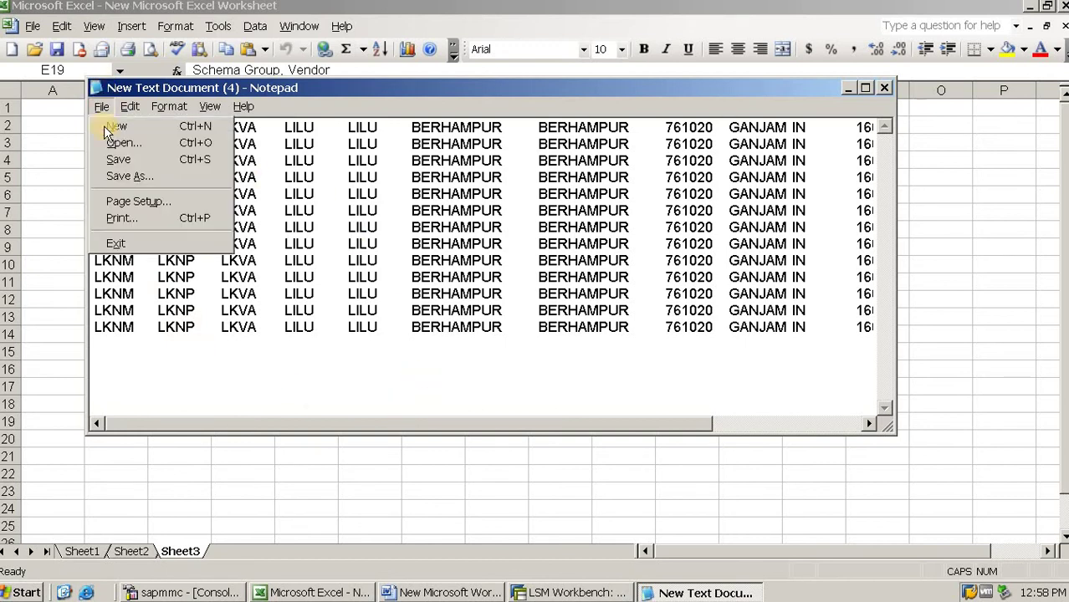
left_click(126, 178)
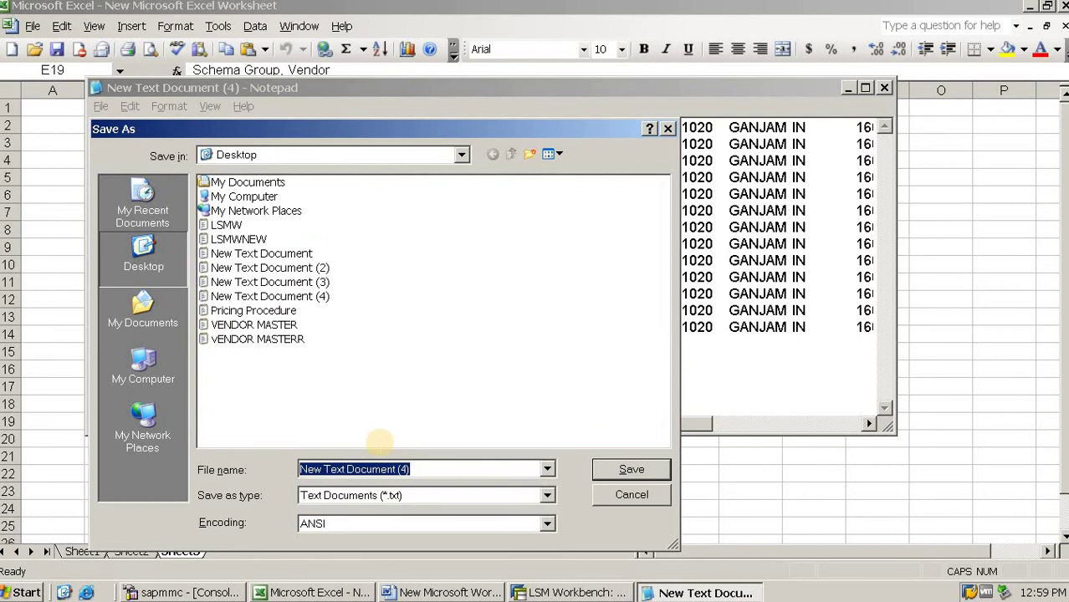
type("VENDOR MASTER")
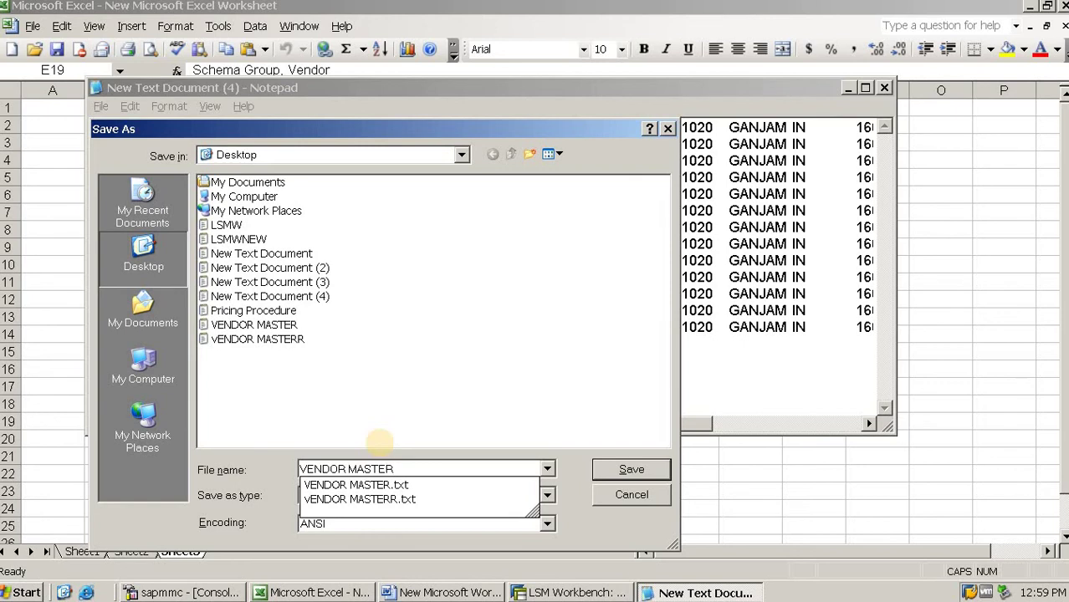
type("22")
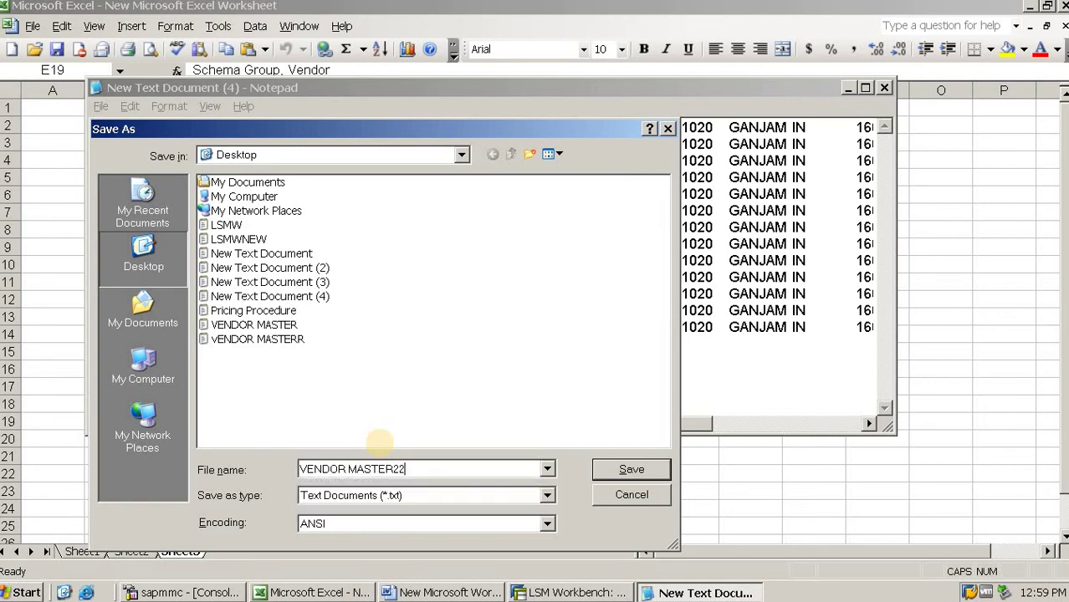
left_click(625, 471)
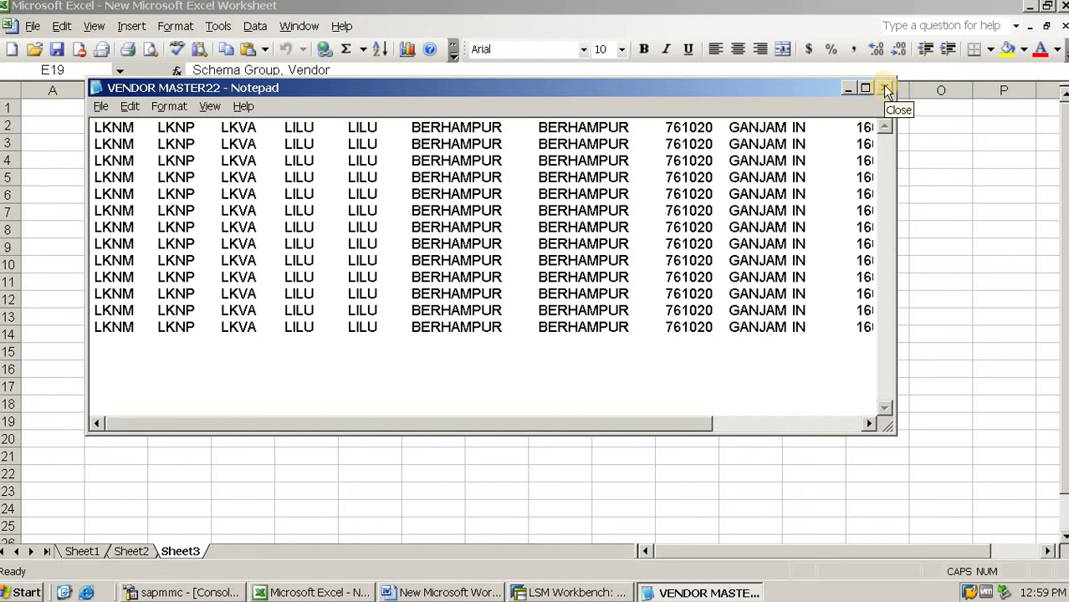
- Close the Notepad file and run the Specify Files step in LSM Workbench
left_click(884, 86)
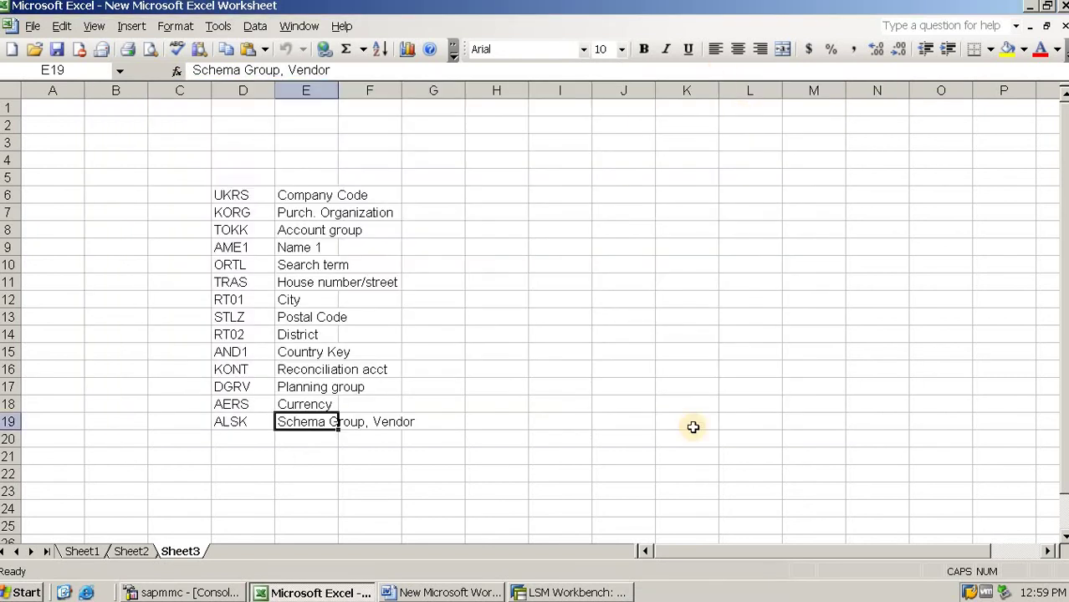
left_click(557, 592)
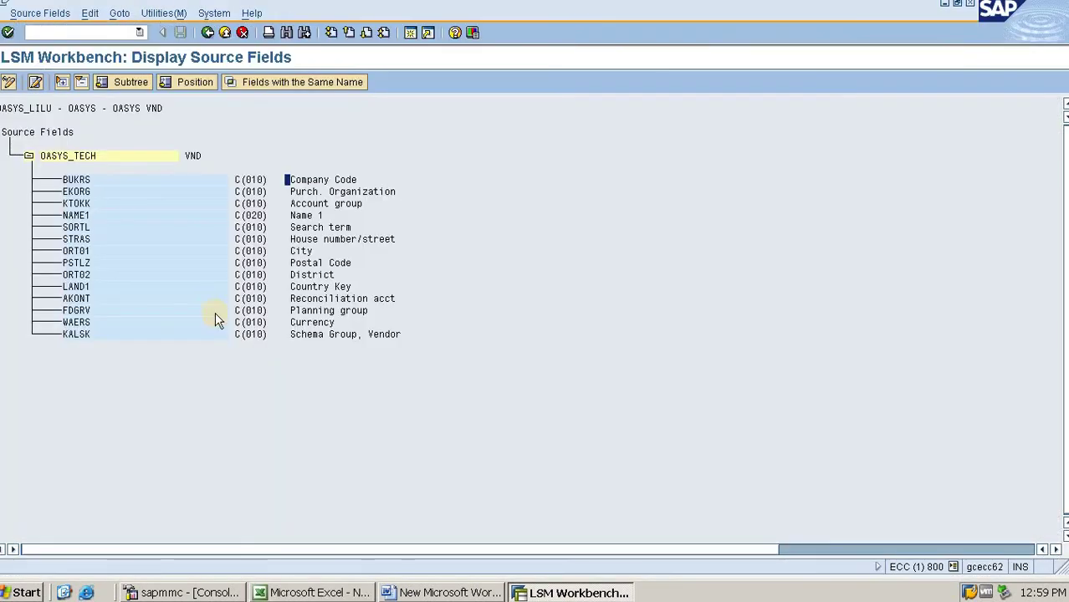
left_click(207, 32)
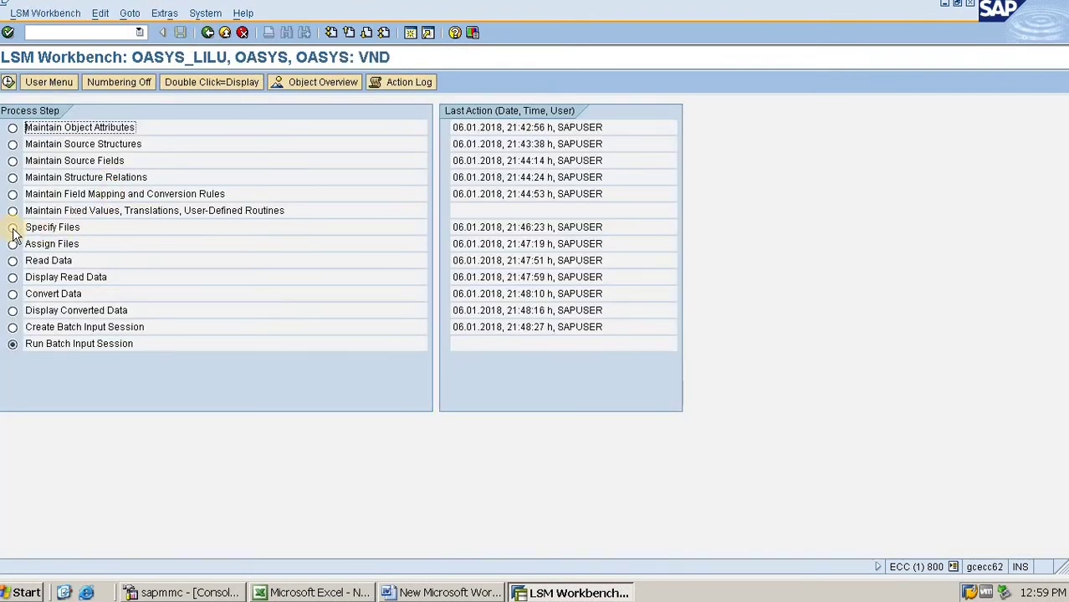
left_click(13, 229)
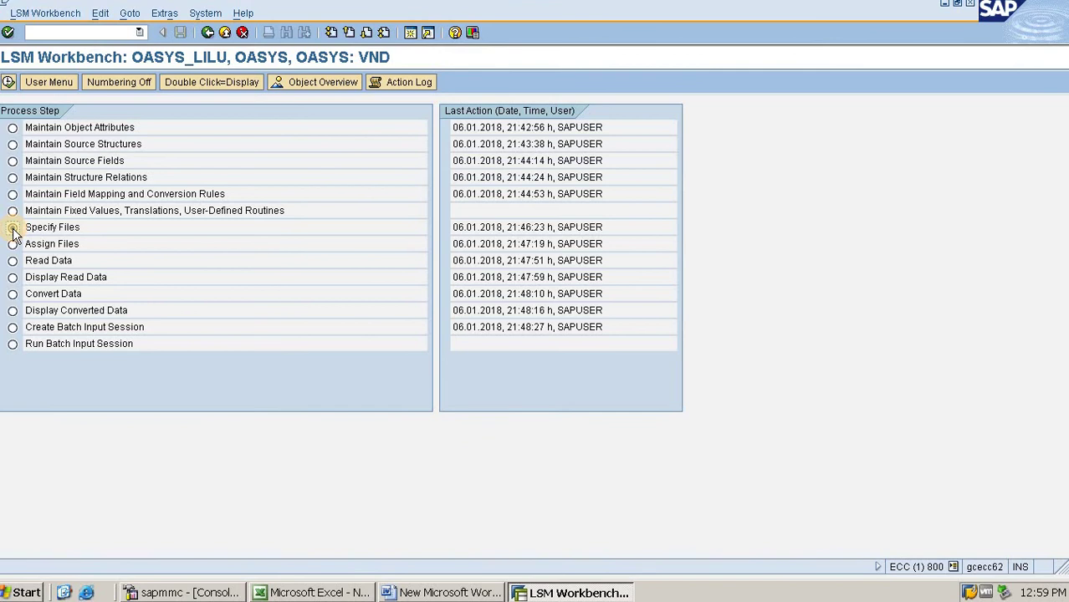
left_click(10, 83)
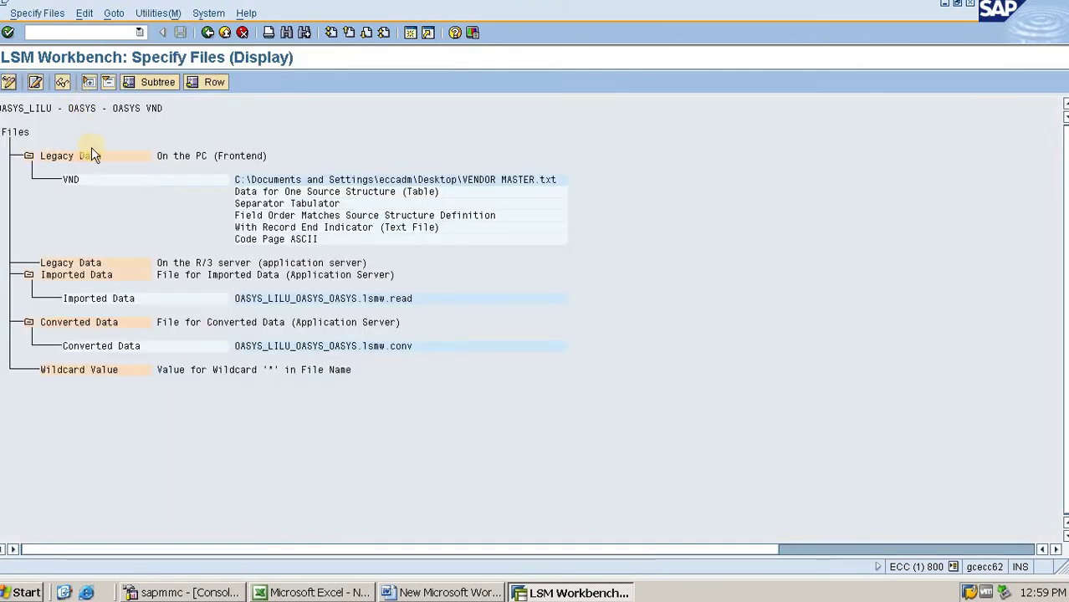
- Add frontend legacy data file VENDOR MASTER22.txt named VENDOR MASTER, tab-separated, and confirm
left_click(92, 154)
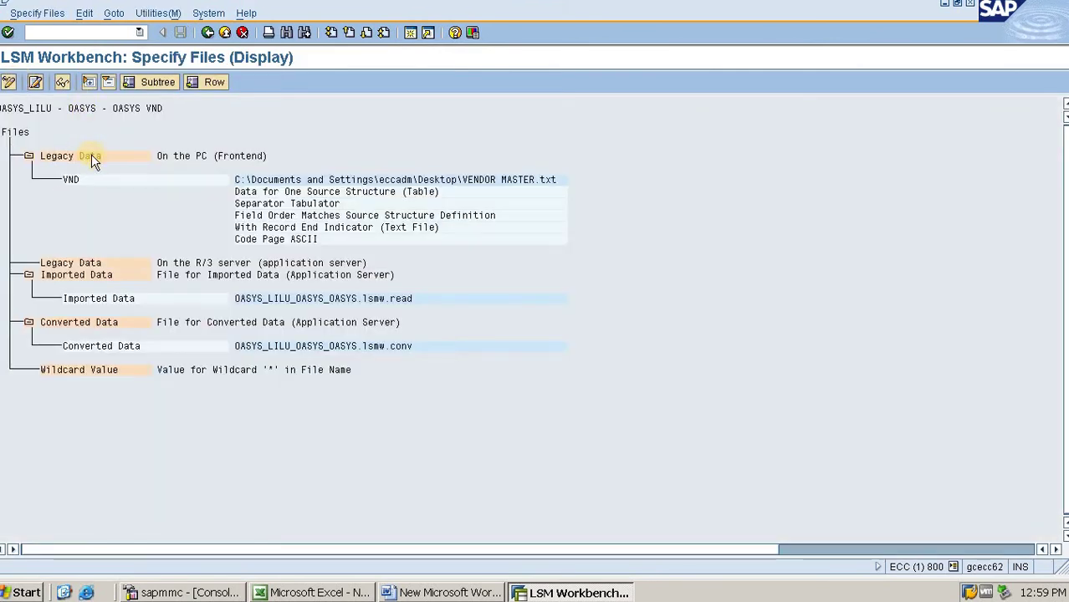
left_click(9, 84)
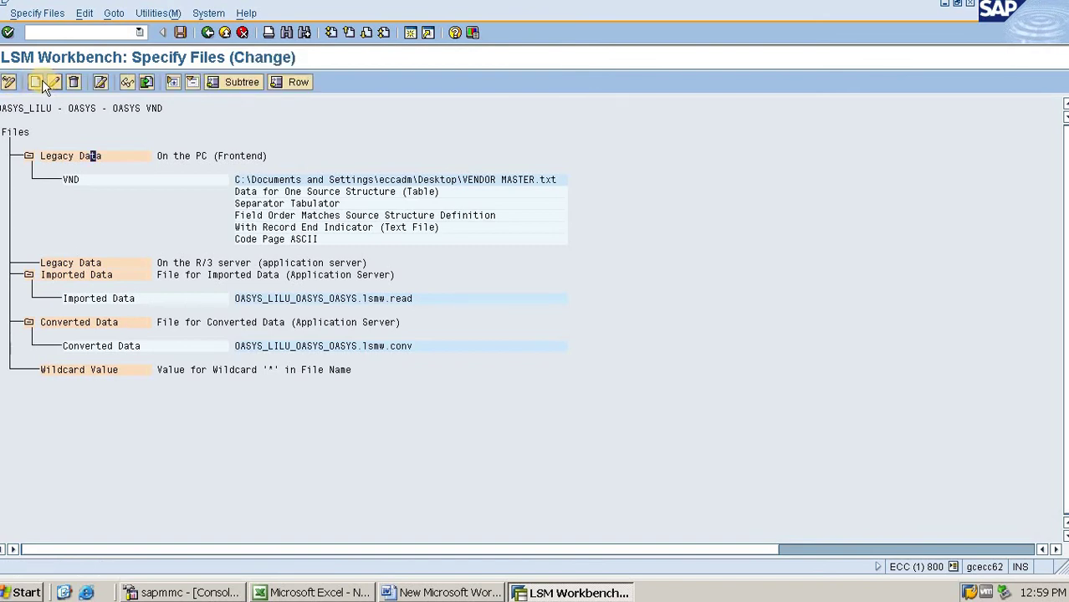
left_click(36, 82)
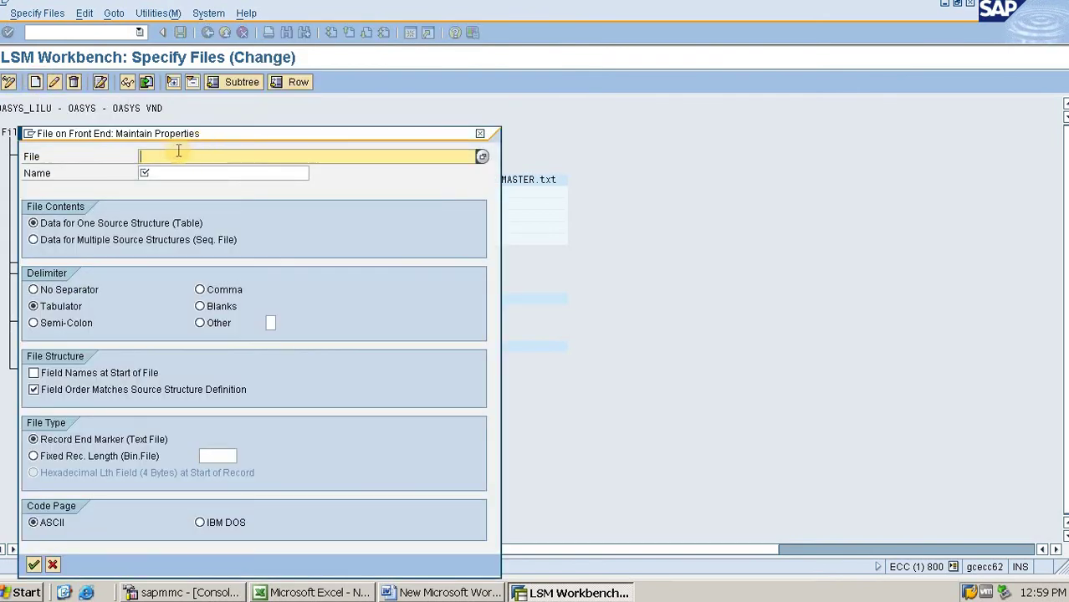
left_click(484, 158)
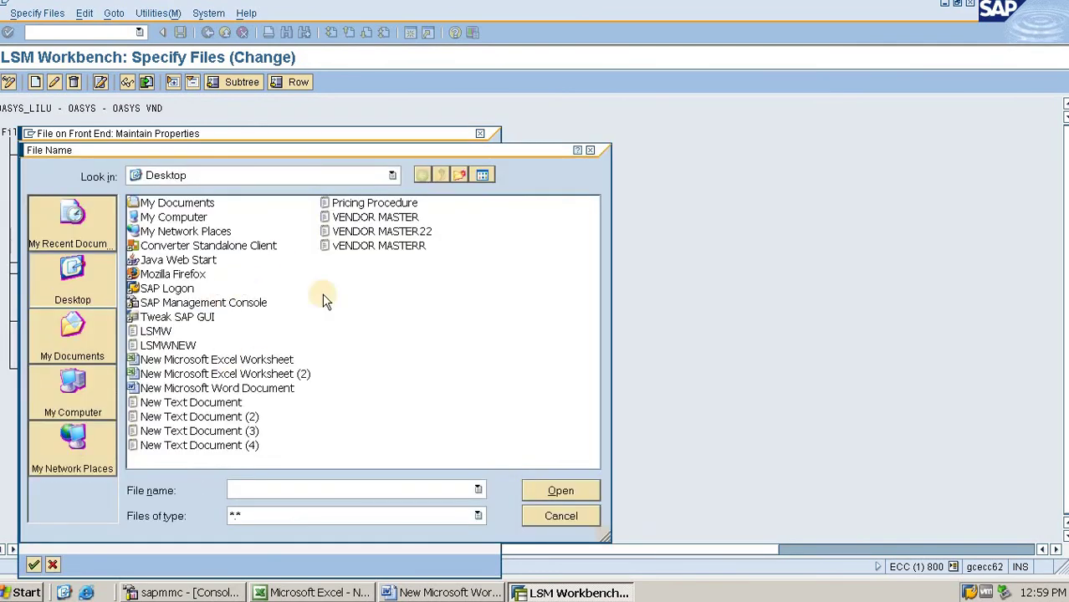
left_click(409, 235)
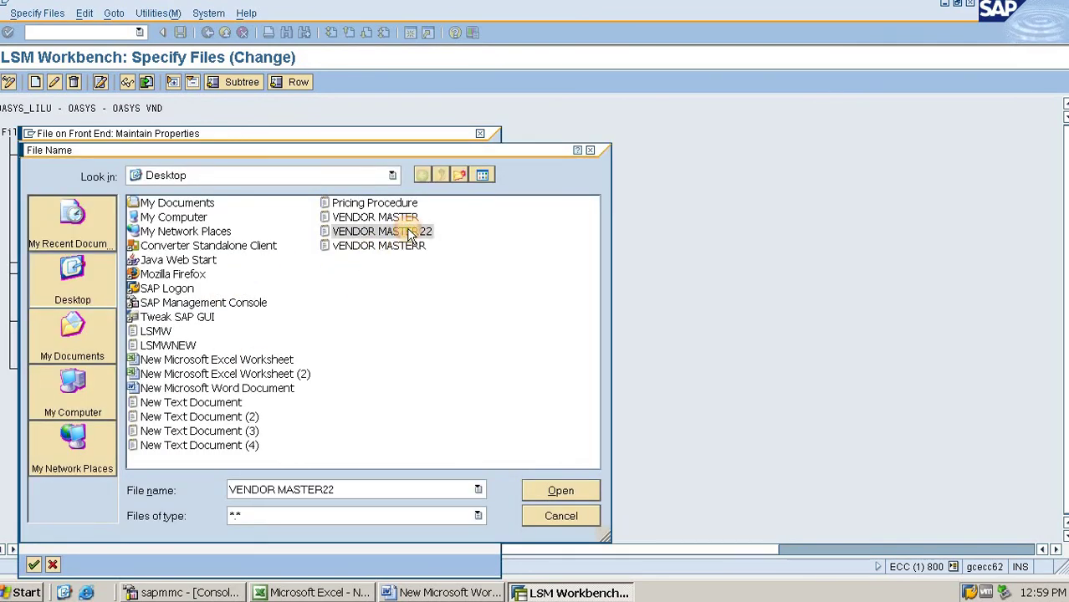
left_click(561, 490)
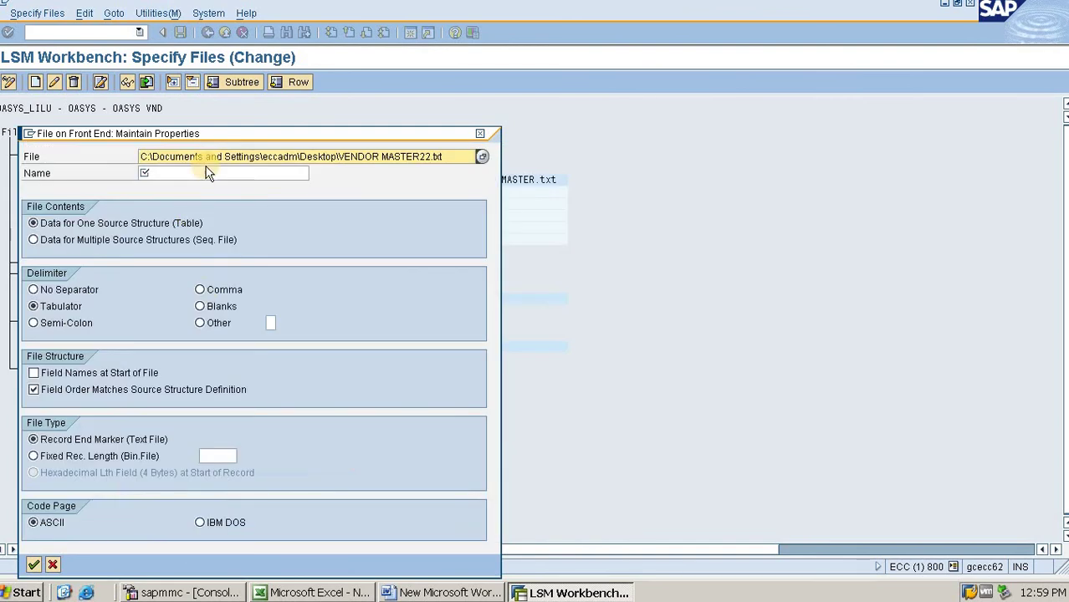
left_click(201, 172)
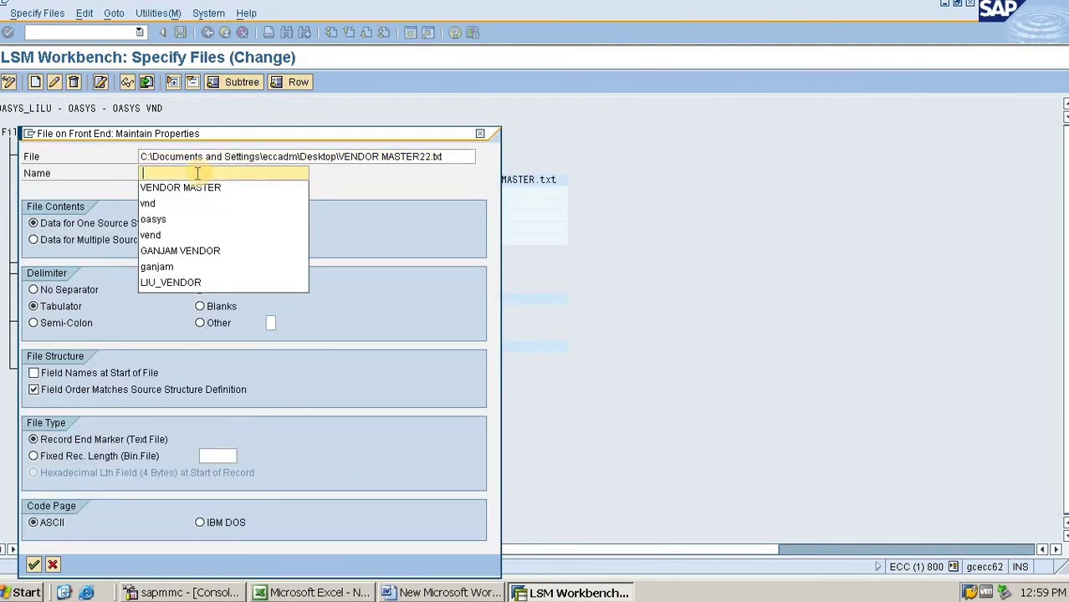
left_click(190, 189)
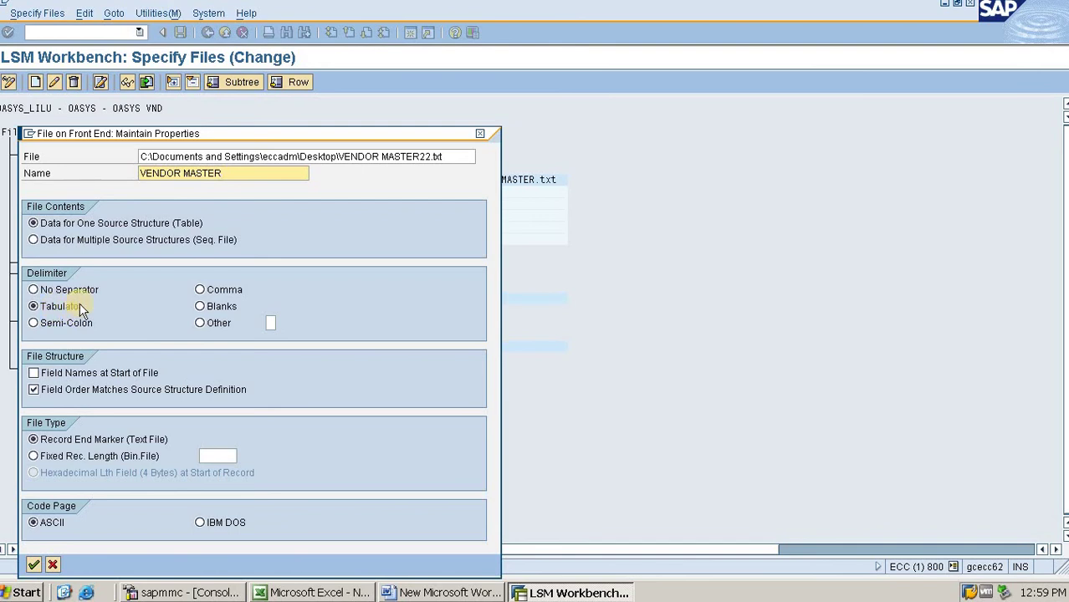
left_click(33, 564)
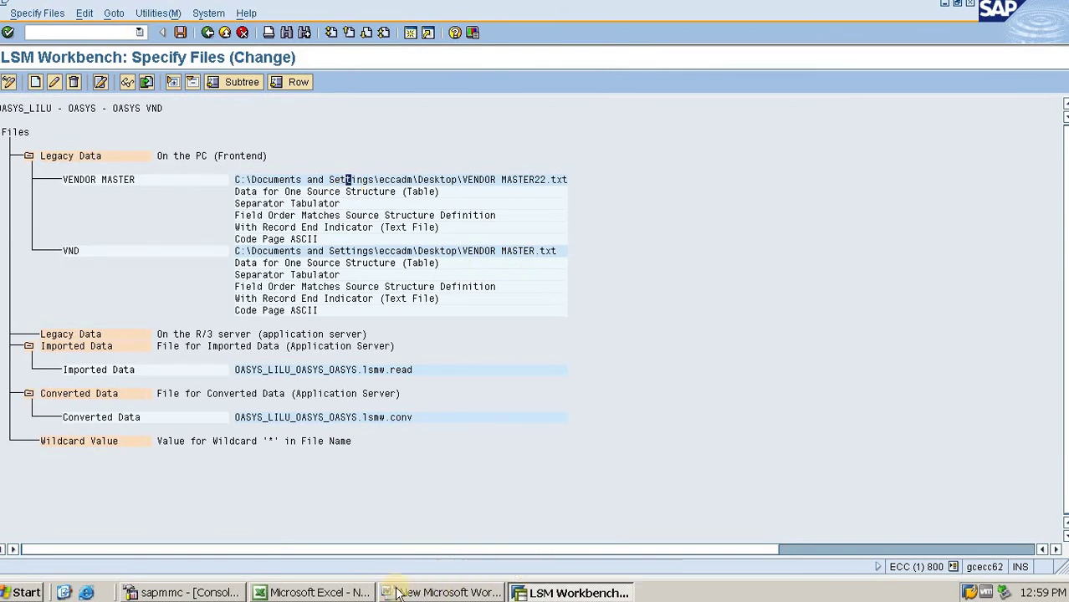
- Review Excel's field codes in column D and descriptions in column E, then minimize Excel and LSMW
left_click(318, 592)
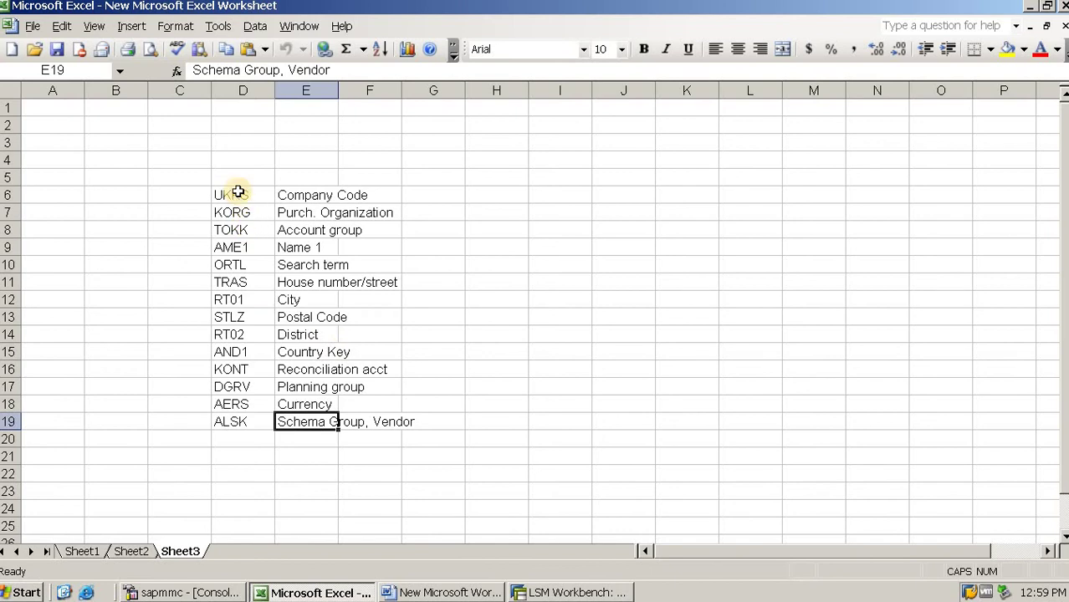
left_click_drag(235, 192, 246, 423)
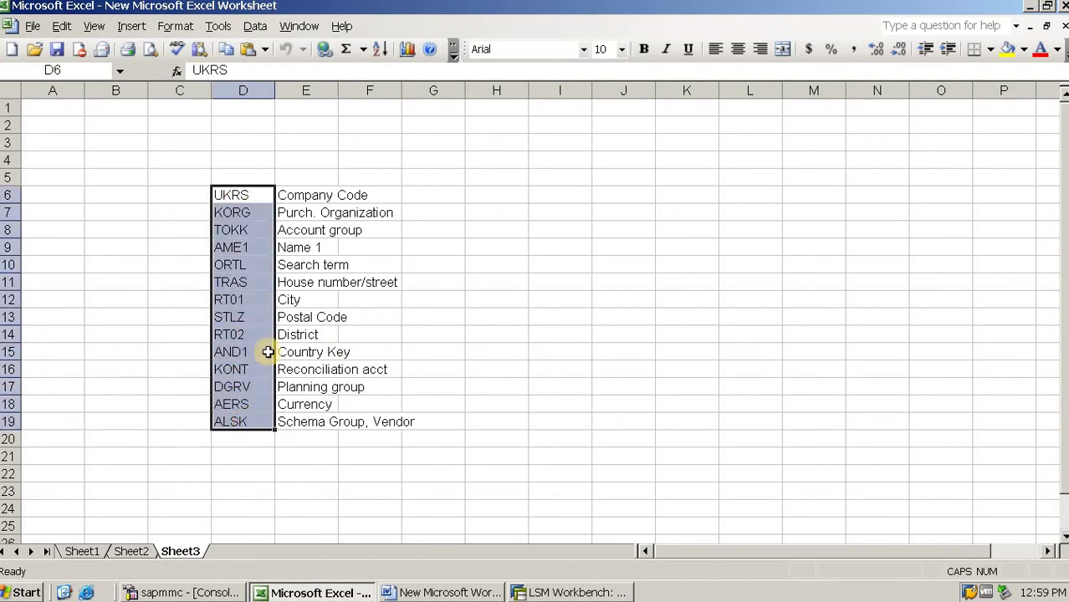
left_click_drag(305, 197, 355, 403)
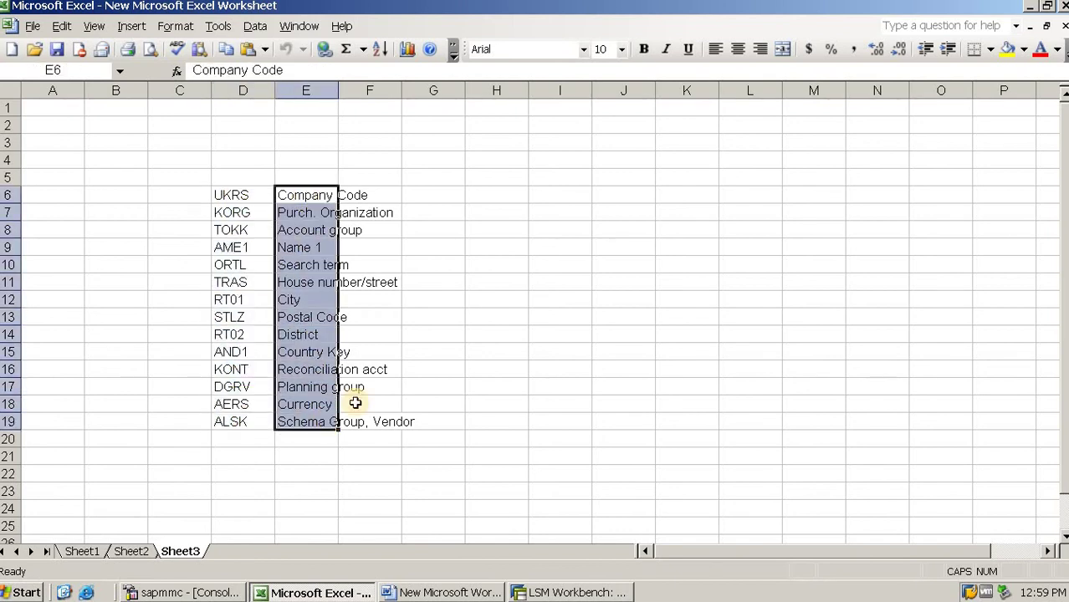
left_click(1030, 7)
left_click(957, 4)
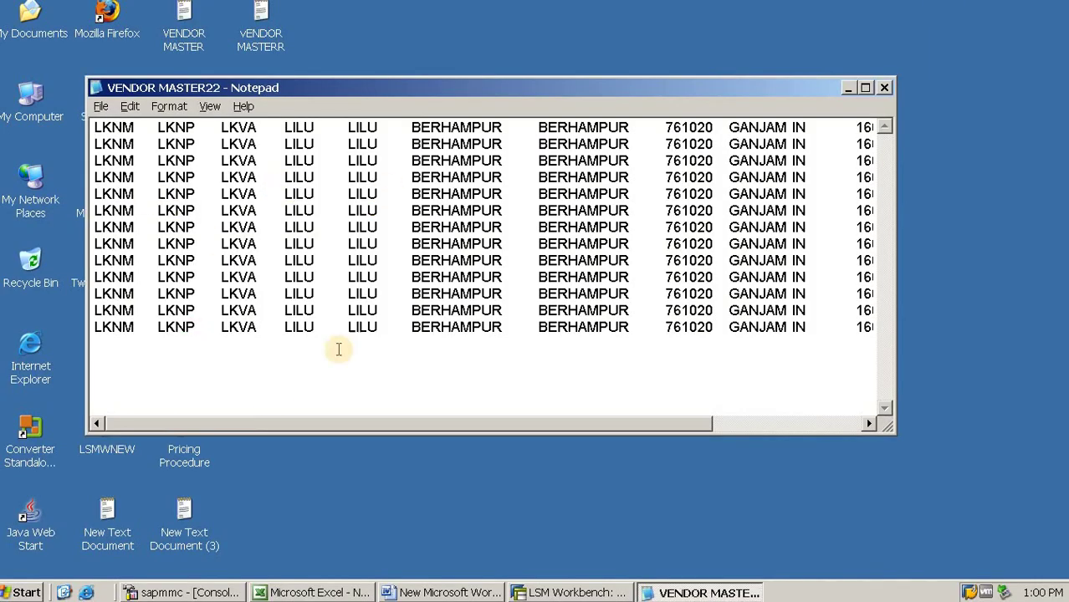
- Maximize the VENDOR MASTER22 Notepad window and place the cursor in the first vendor row
left_click(866, 88)
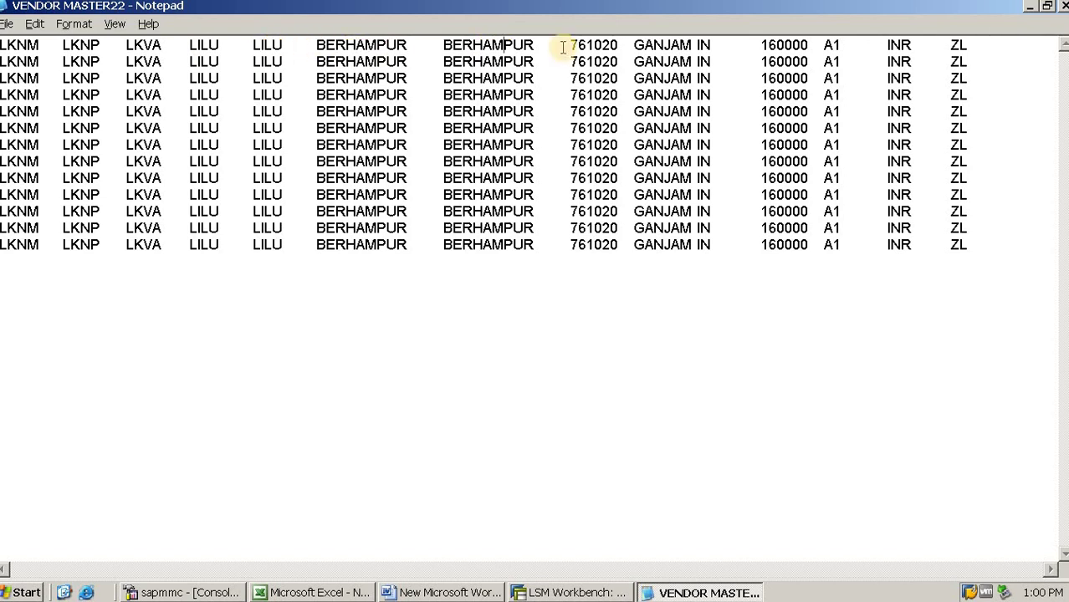
left_click(592, 46)
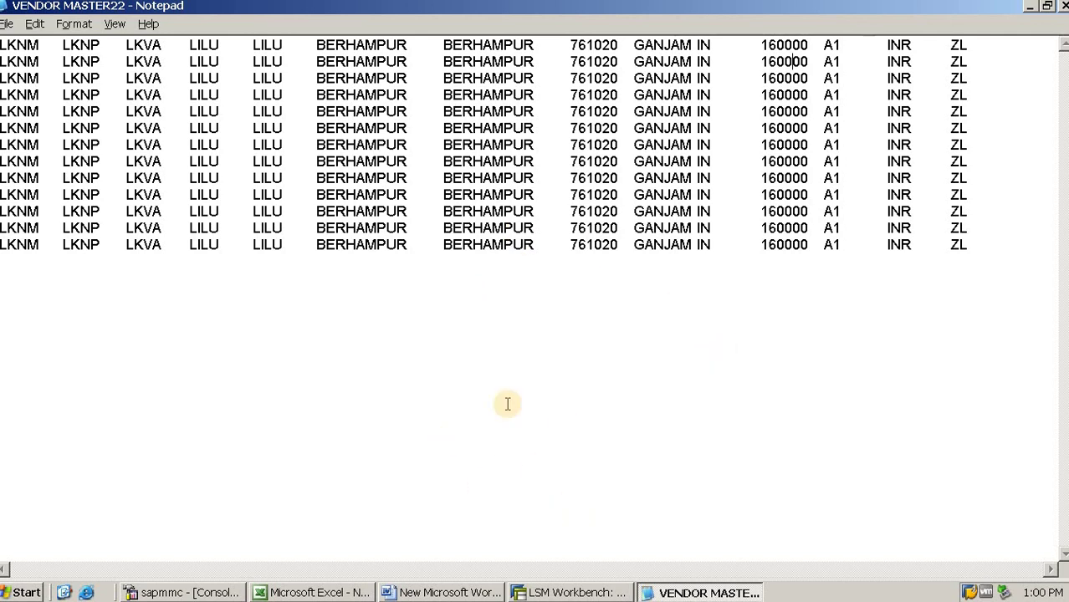
- Show the Word document with the THANKS FOR WATCHING closing page
left_click(438, 594)
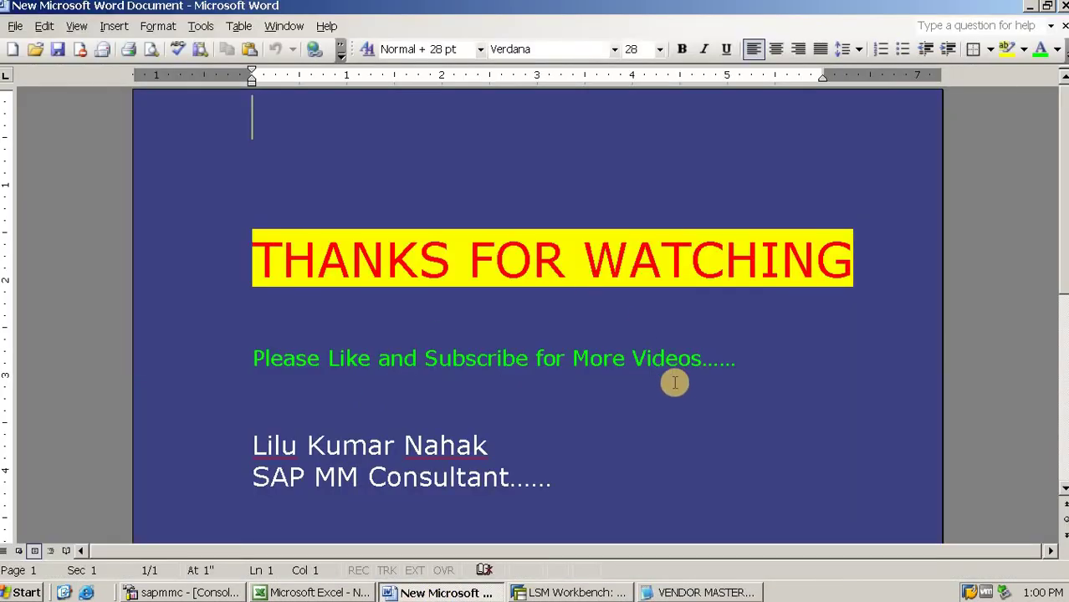